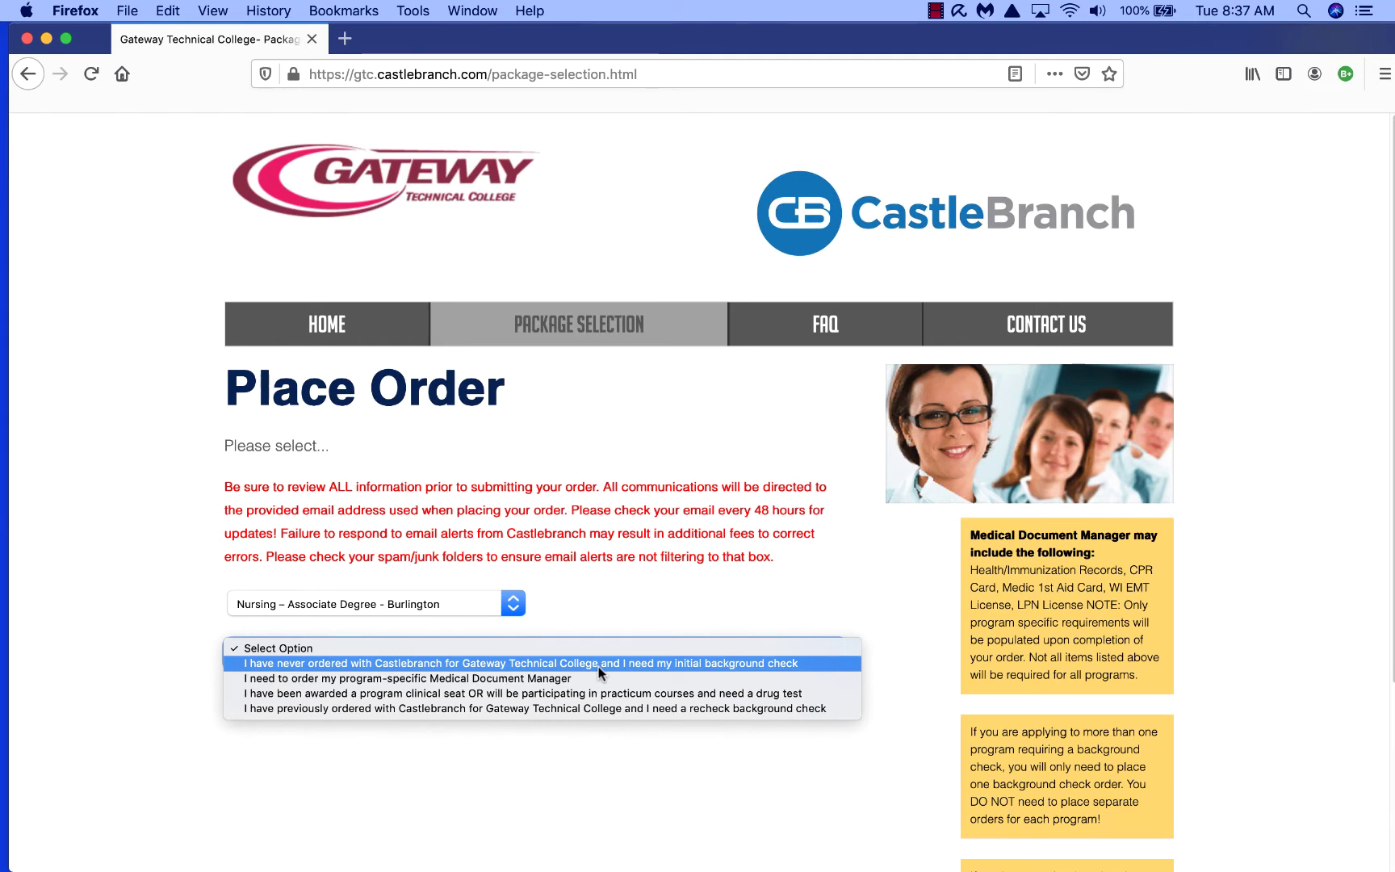
# Step: Choose the first-time initial background check, accept the Terms and Conditions, and continue
pyautogui.click(598, 663)
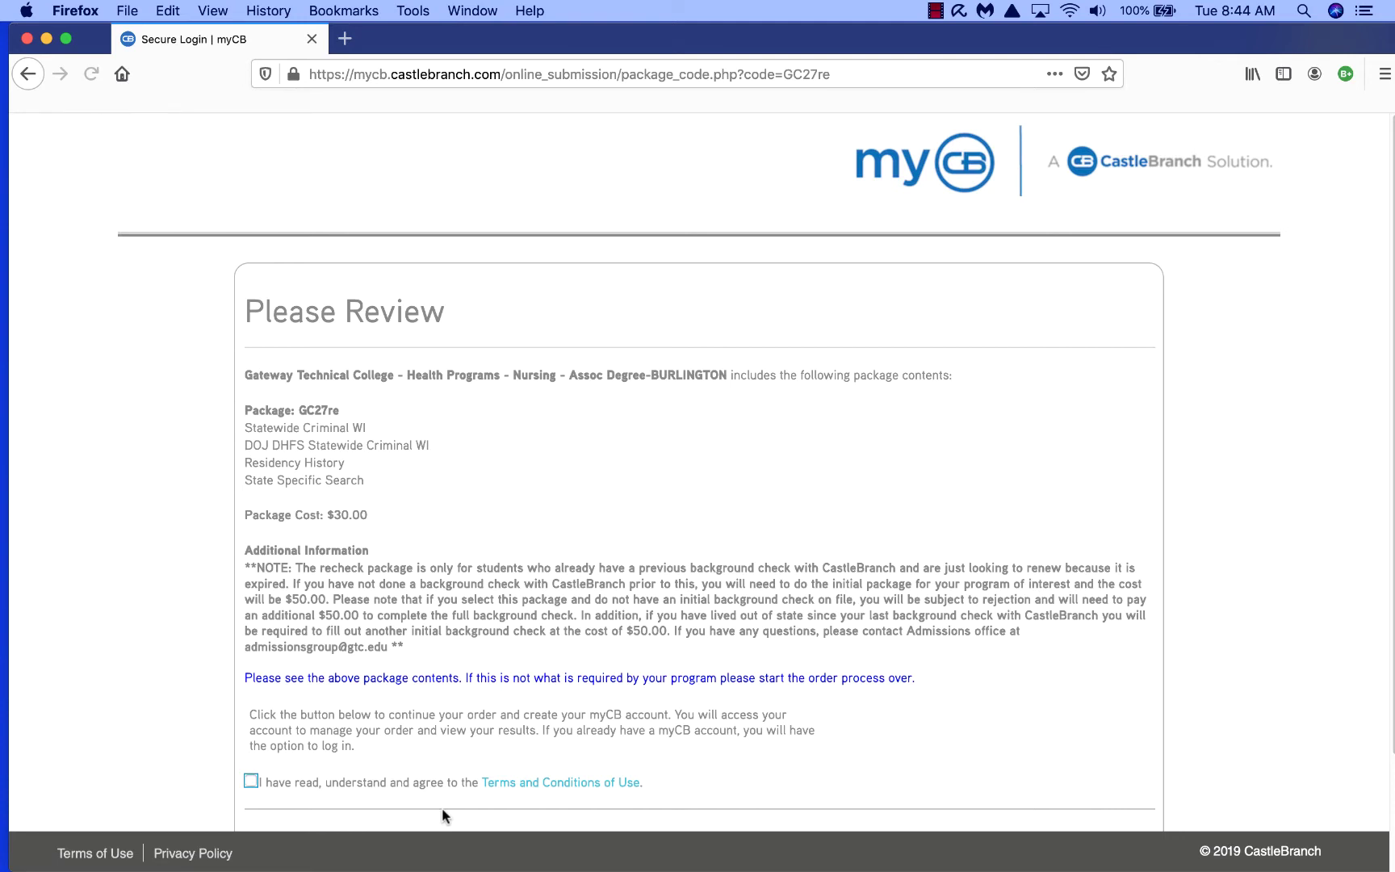
pyautogui.click(251, 781)
pyautogui.scroll(-3, 480, 654)
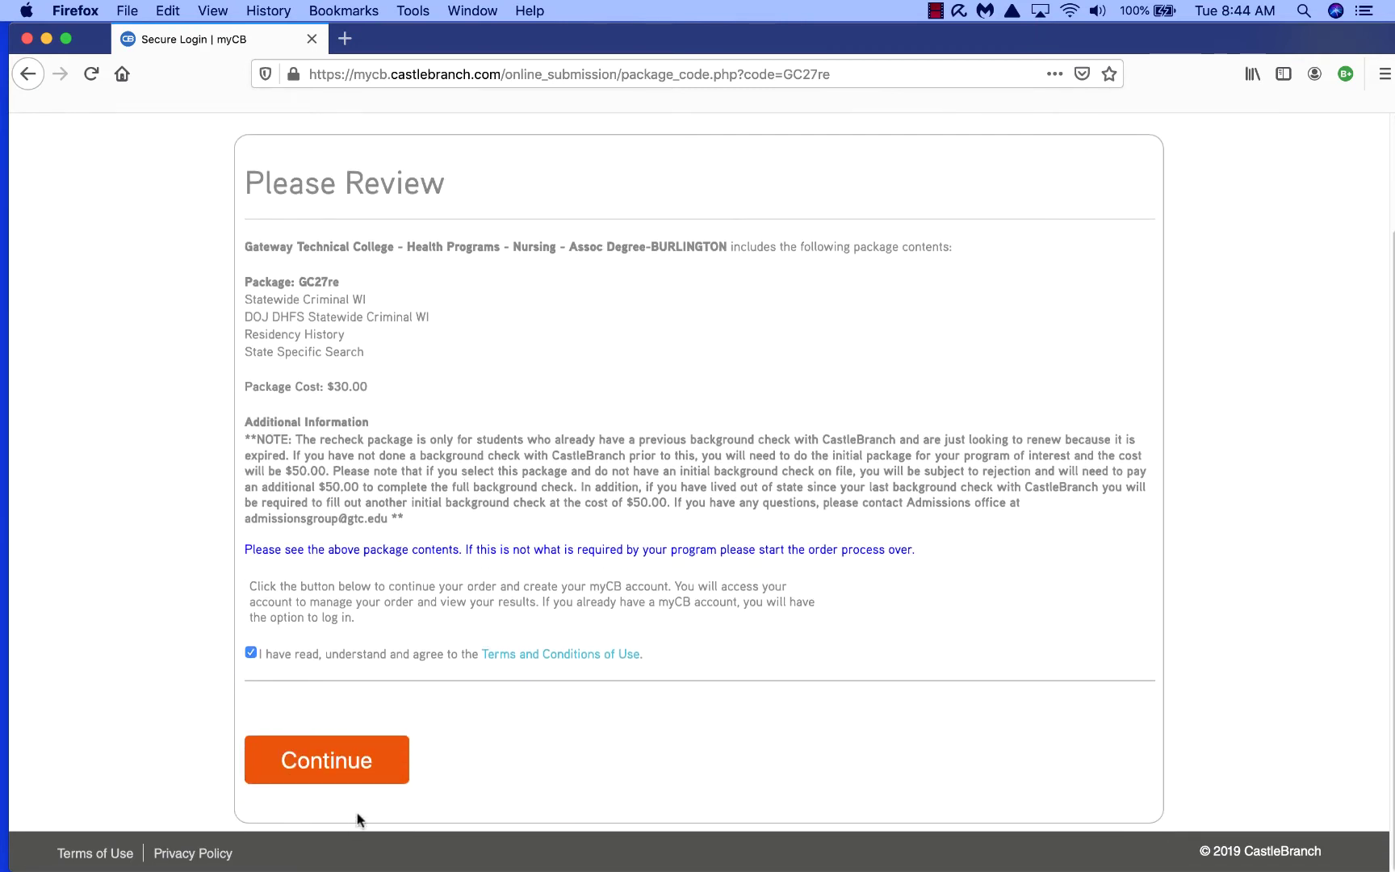
pyautogui.click(364, 786)
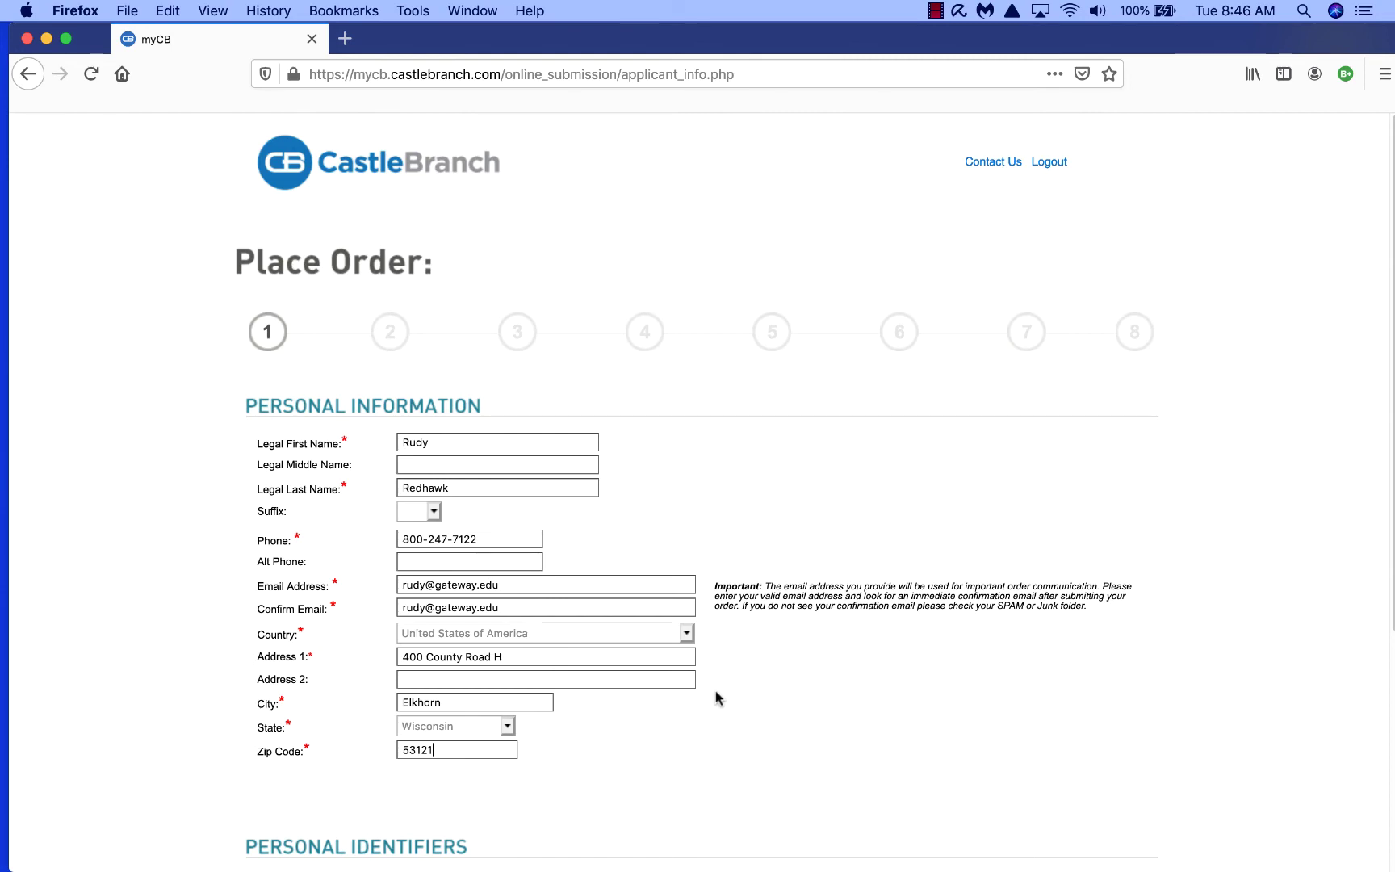
# Step: Submit the filled personal, identifier and student information on step 1
pyautogui.scroll(-5, 486, 651)
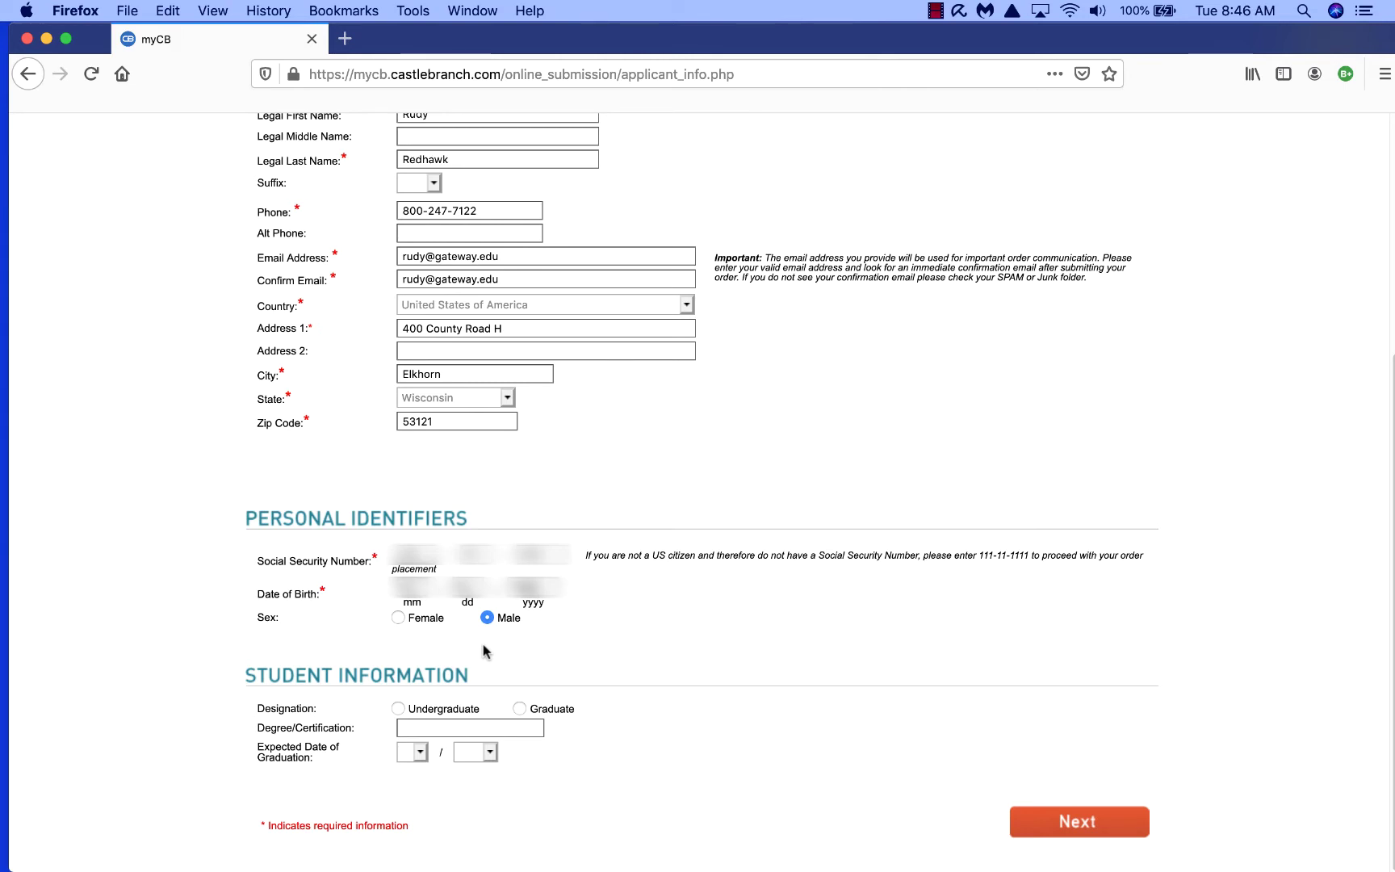
pyautogui.click(1087, 825)
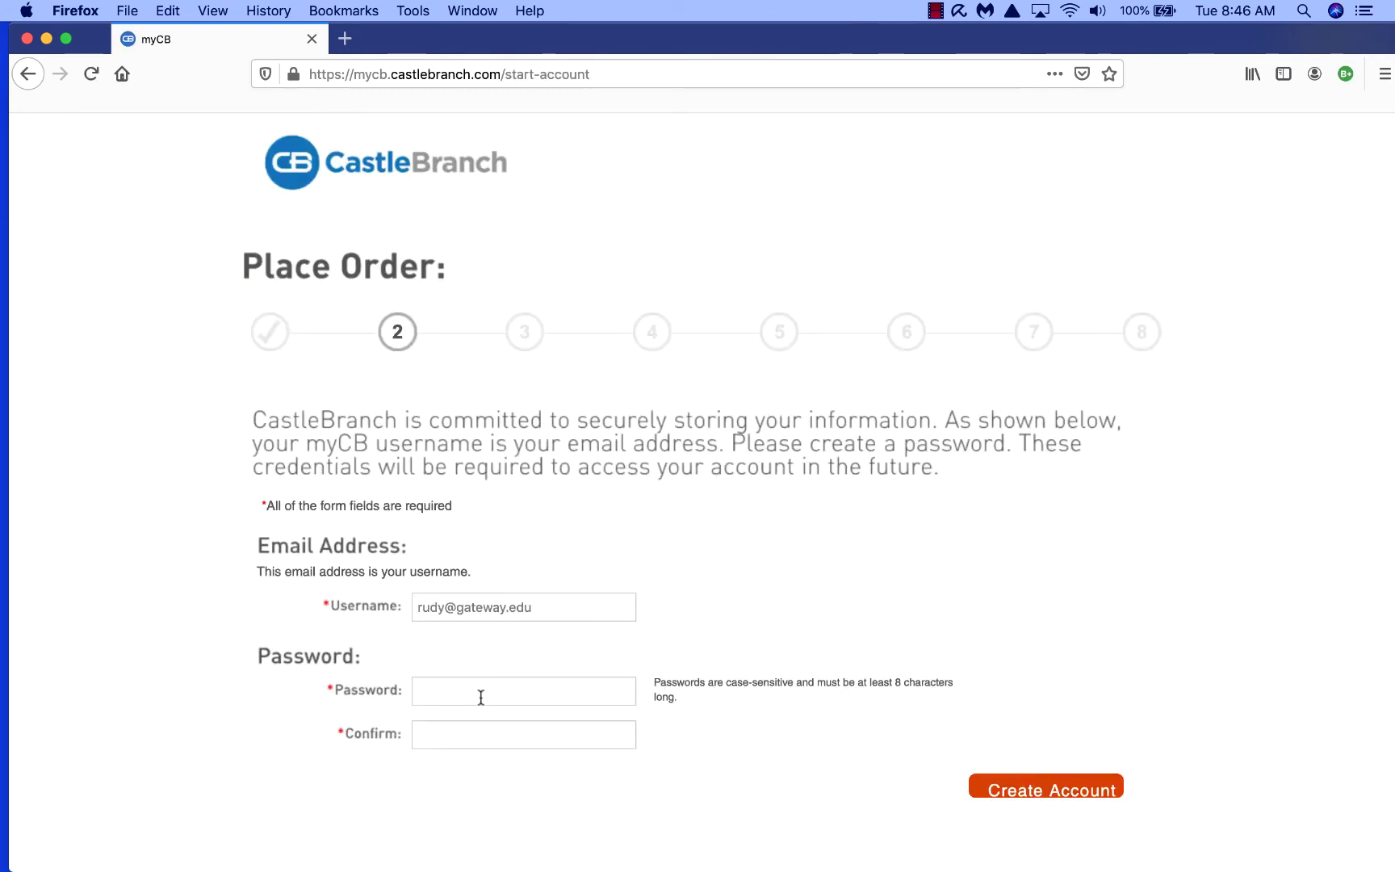
# Step: Enter and confirm the account password, then create the myCB account
pyautogui.click(478, 694)
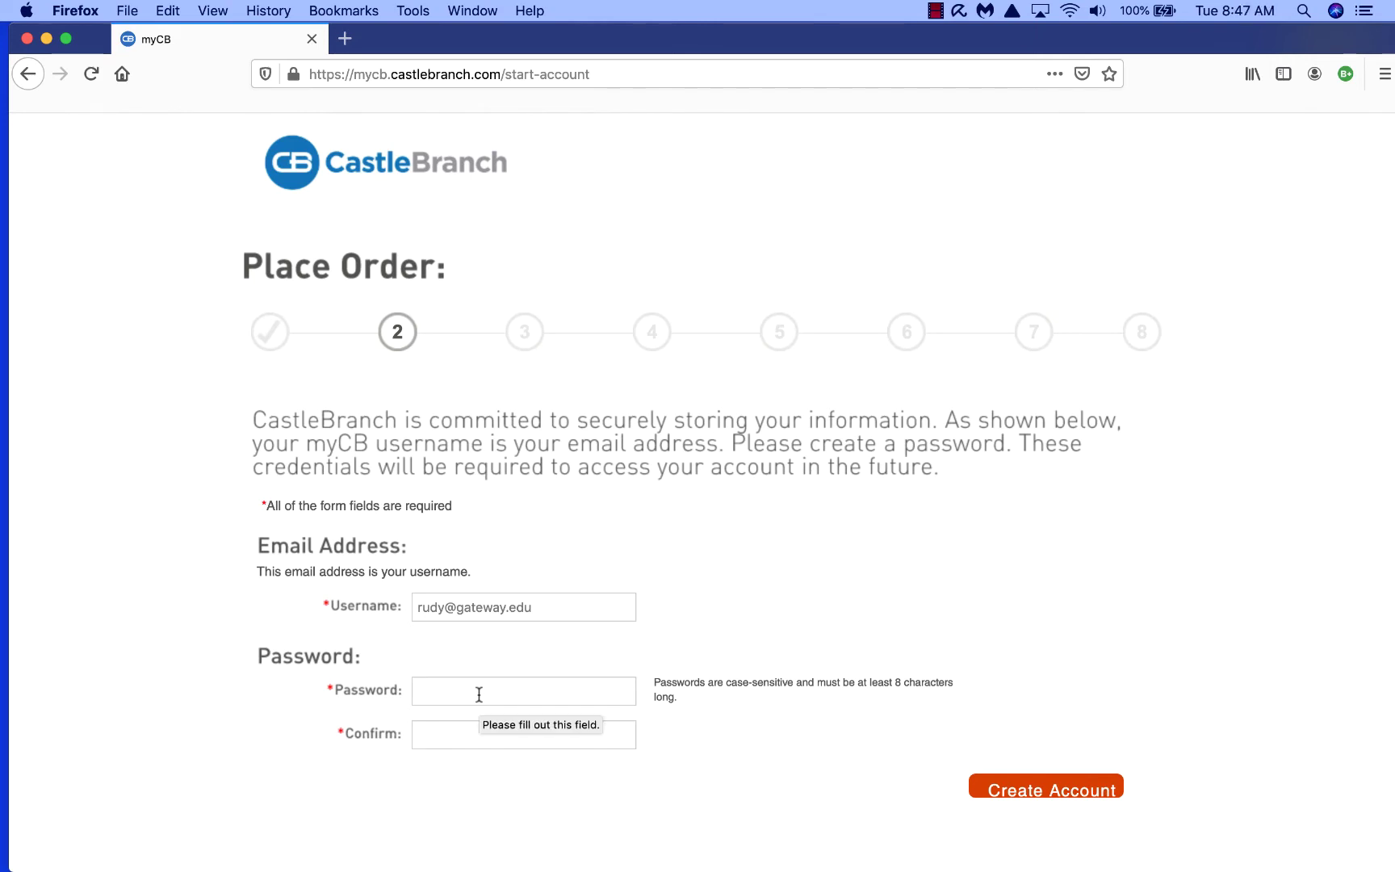
pyautogui.write('••')
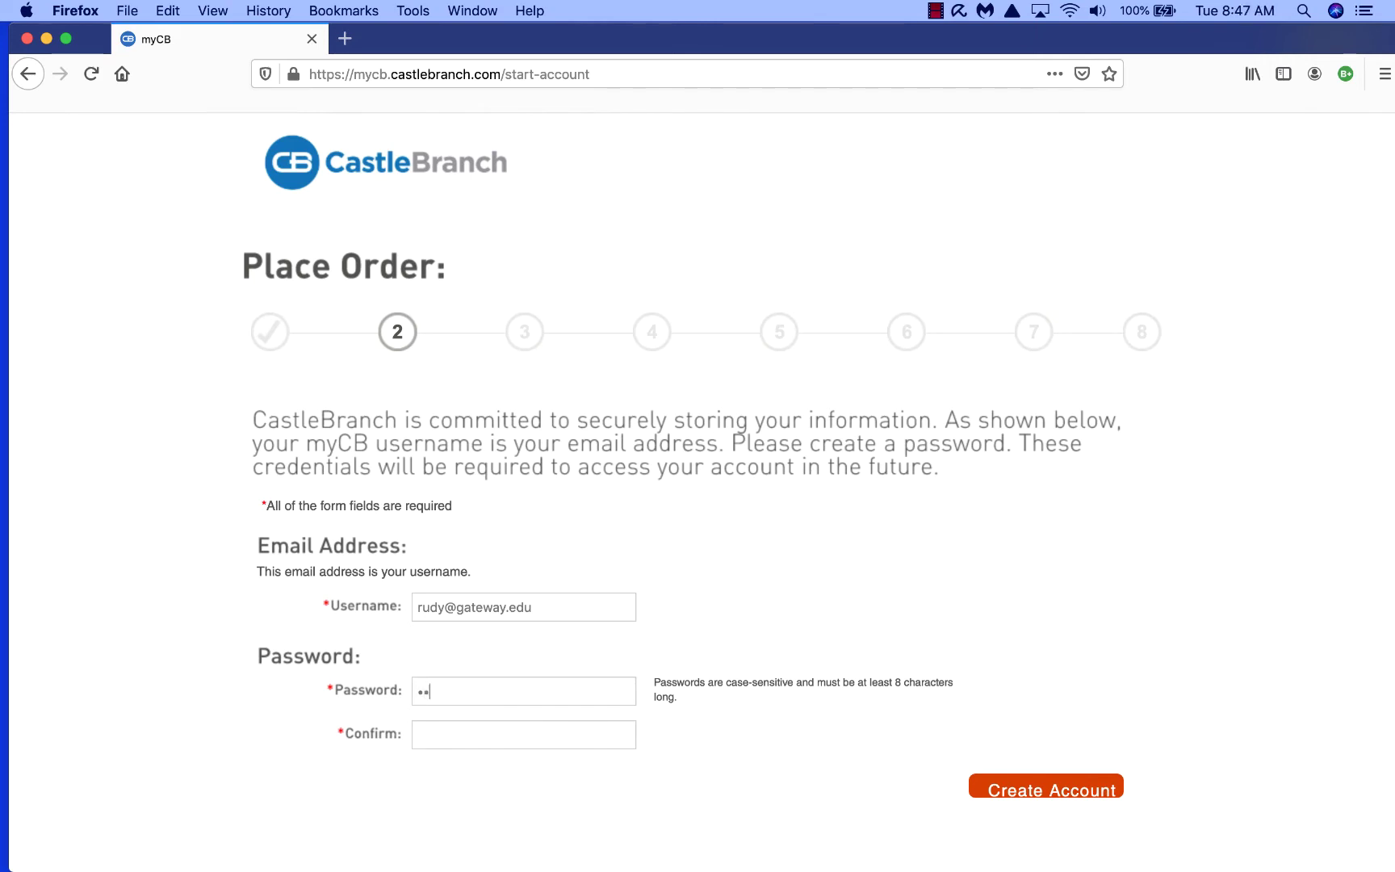
pyautogui.write('•••••••')
pyautogui.click(458, 738)
pyautogui.write('•••••••••')
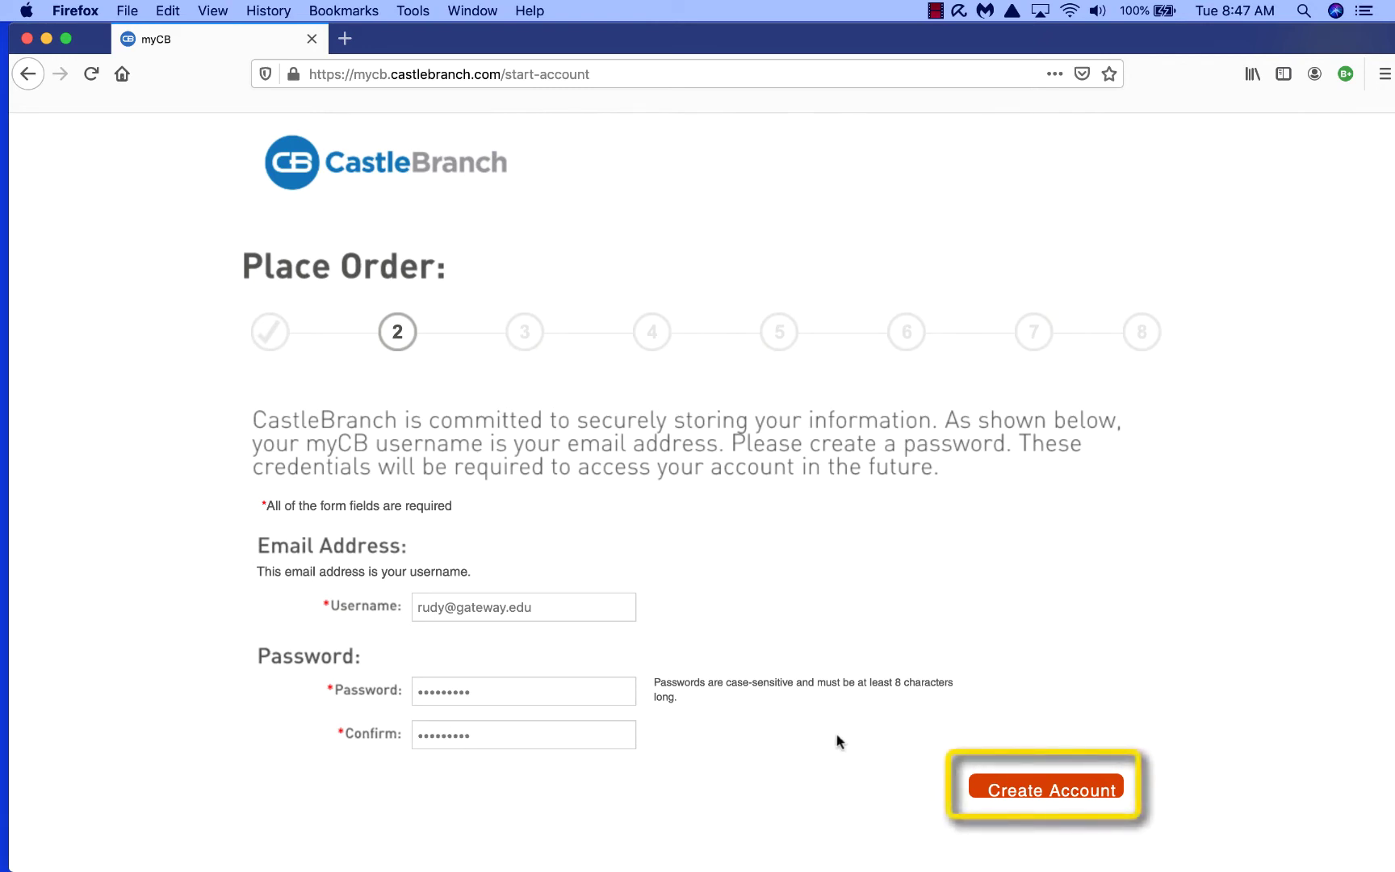
pyautogui.click(1059, 793)
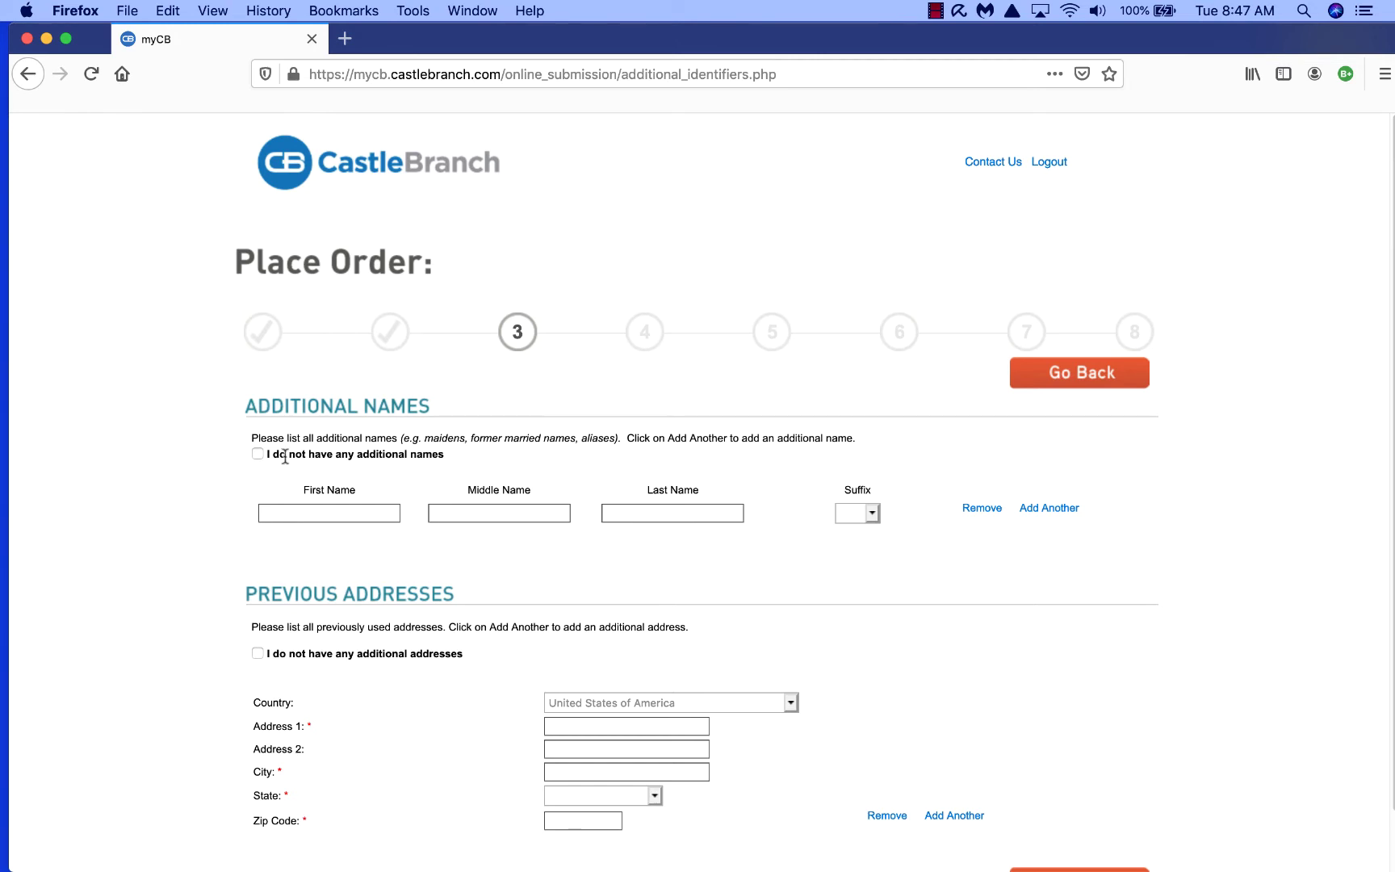
# Step: Tick 'no additional names' and 'no additional addresses', then proceed to step 4
pyautogui.click(261, 454)
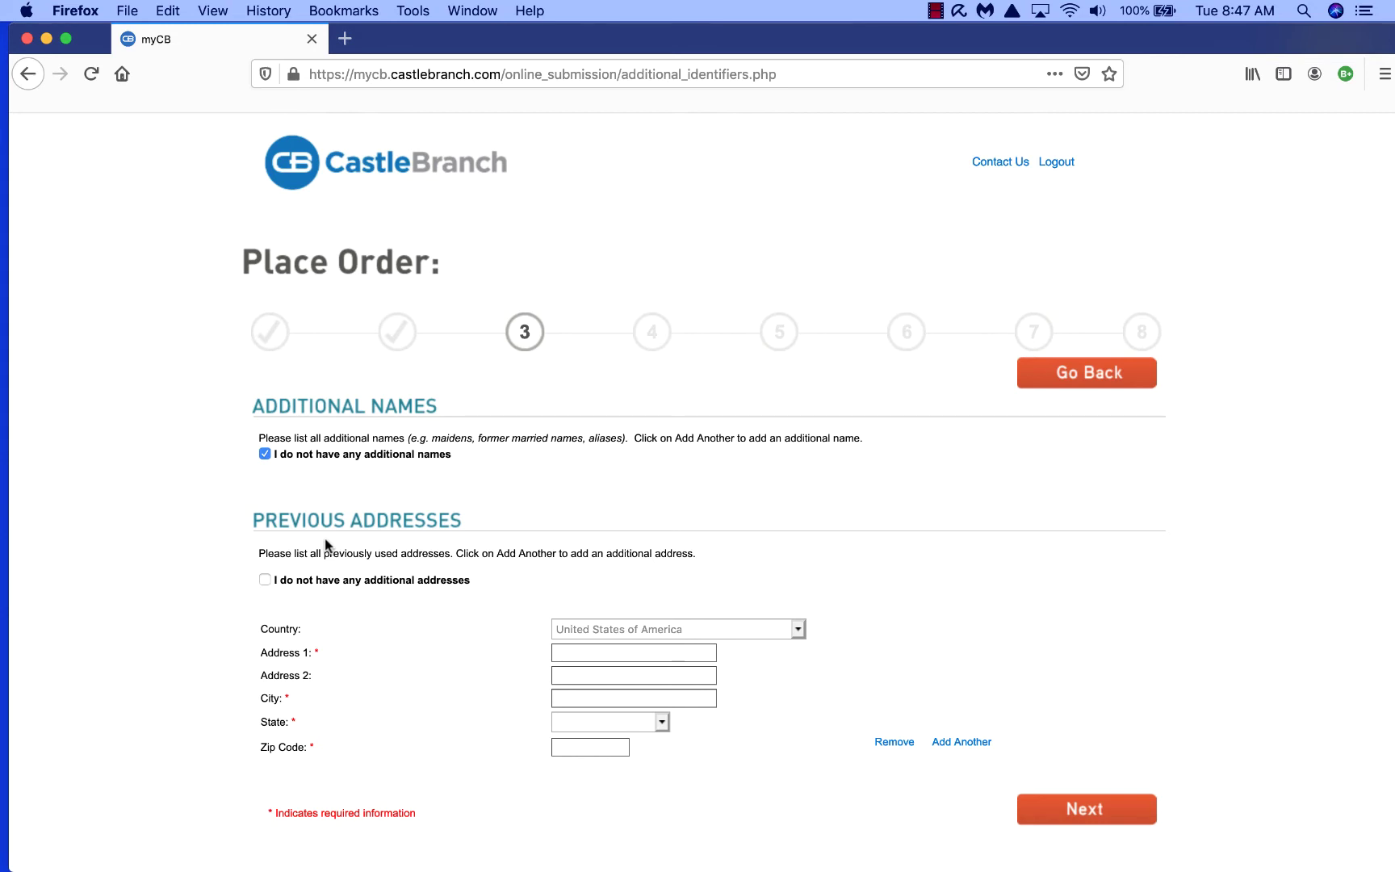
pyautogui.click(265, 579)
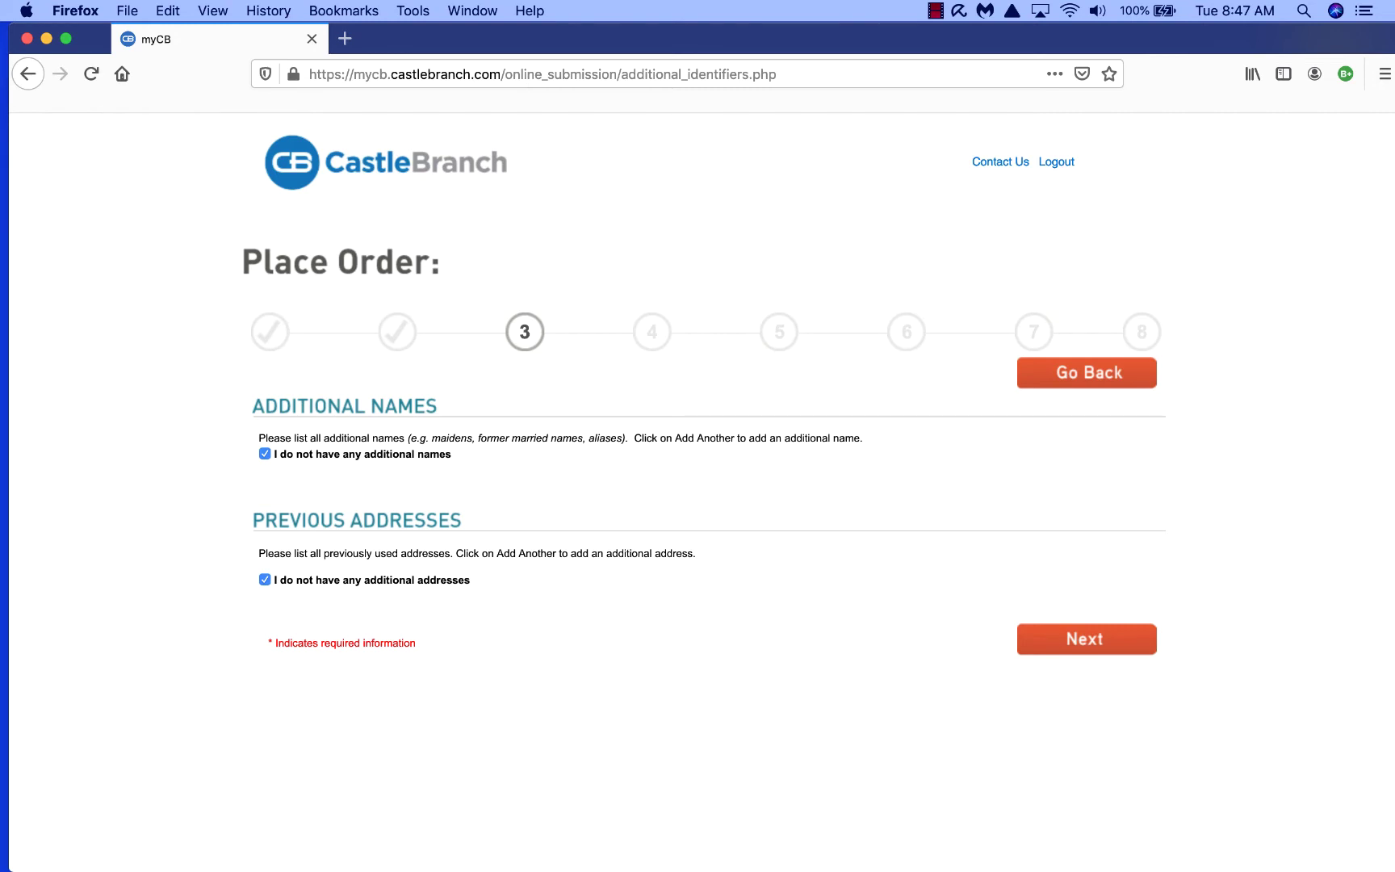
pyautogui.click(1061, 637)
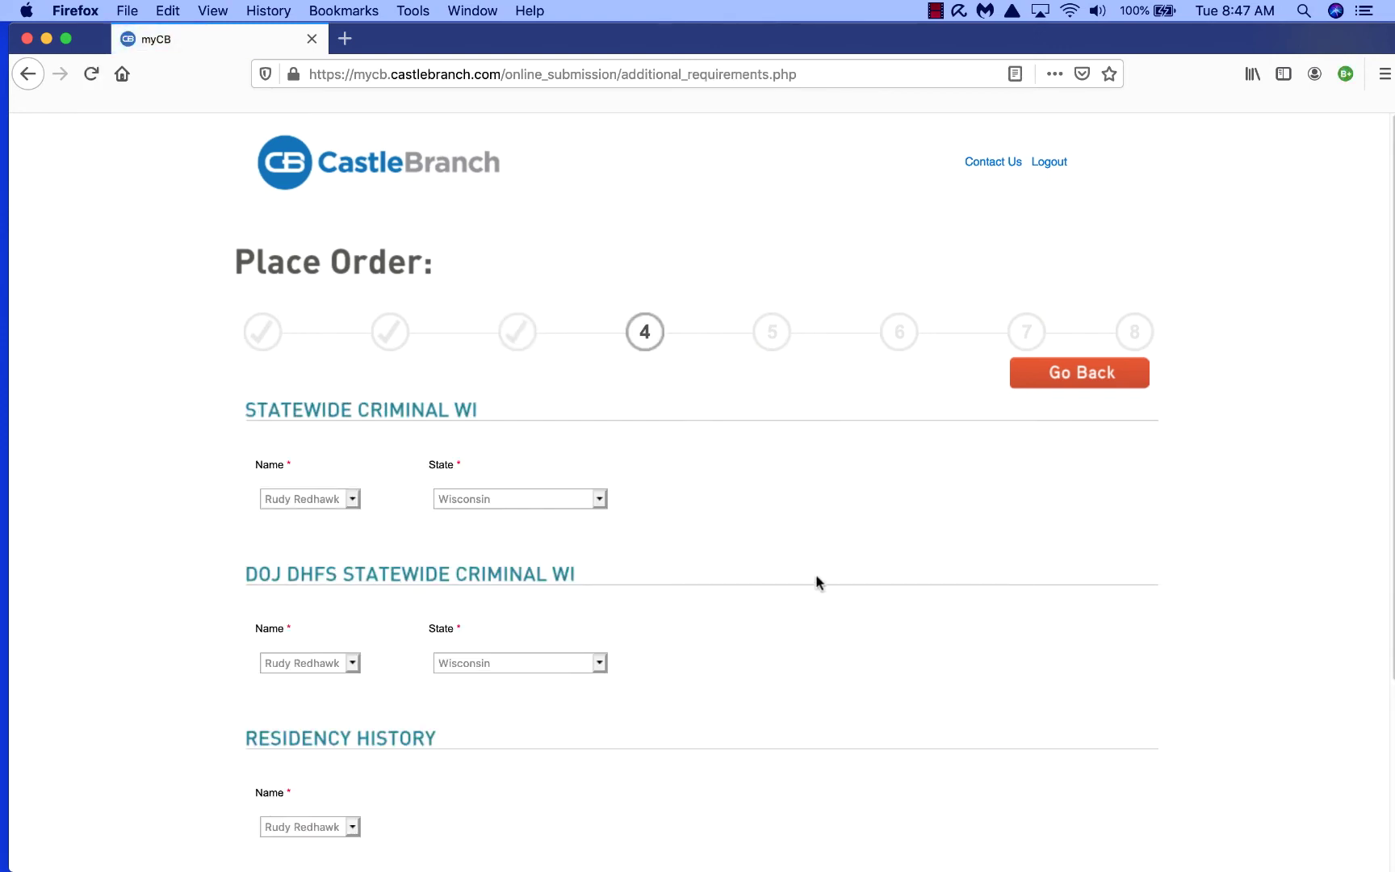
# Step: Accept the Wisconsin search details and the $30.00 order summary to reach payment
pyautogui.scroll(-5, 815, 580)
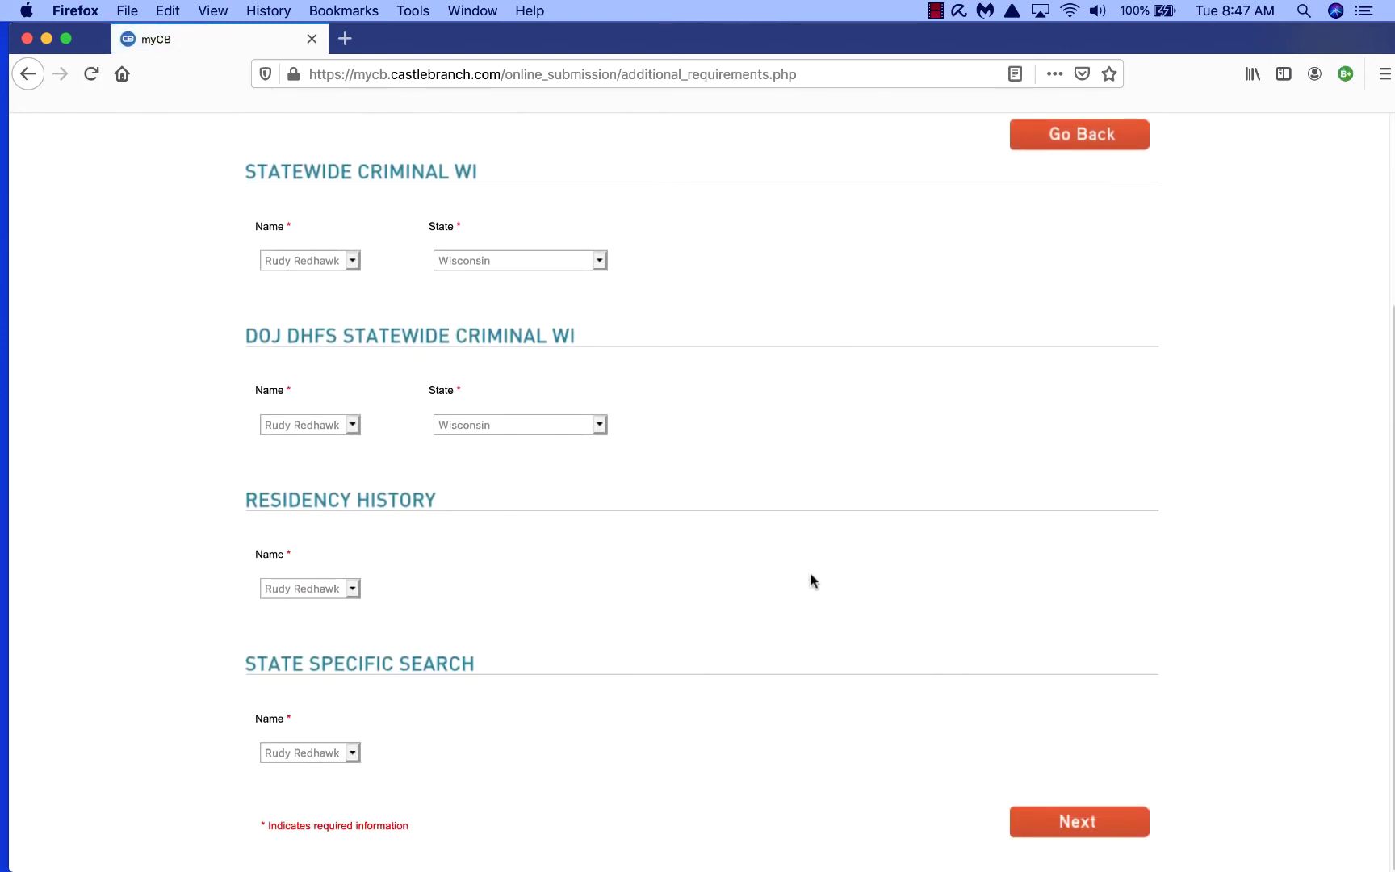
pyautogui.click(1072, 824)
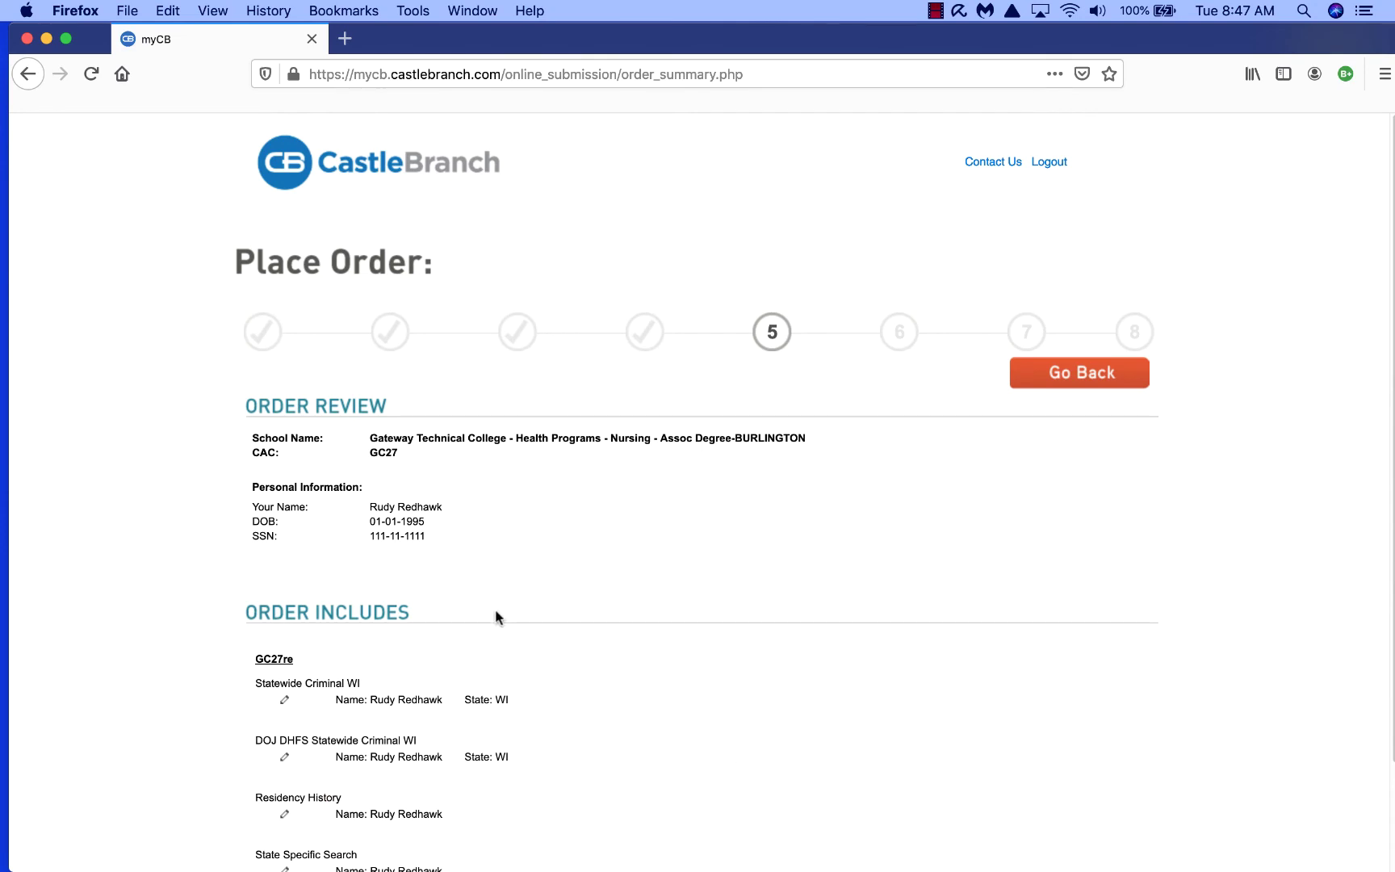
pyautogui.scroll(-1, 508, 555)
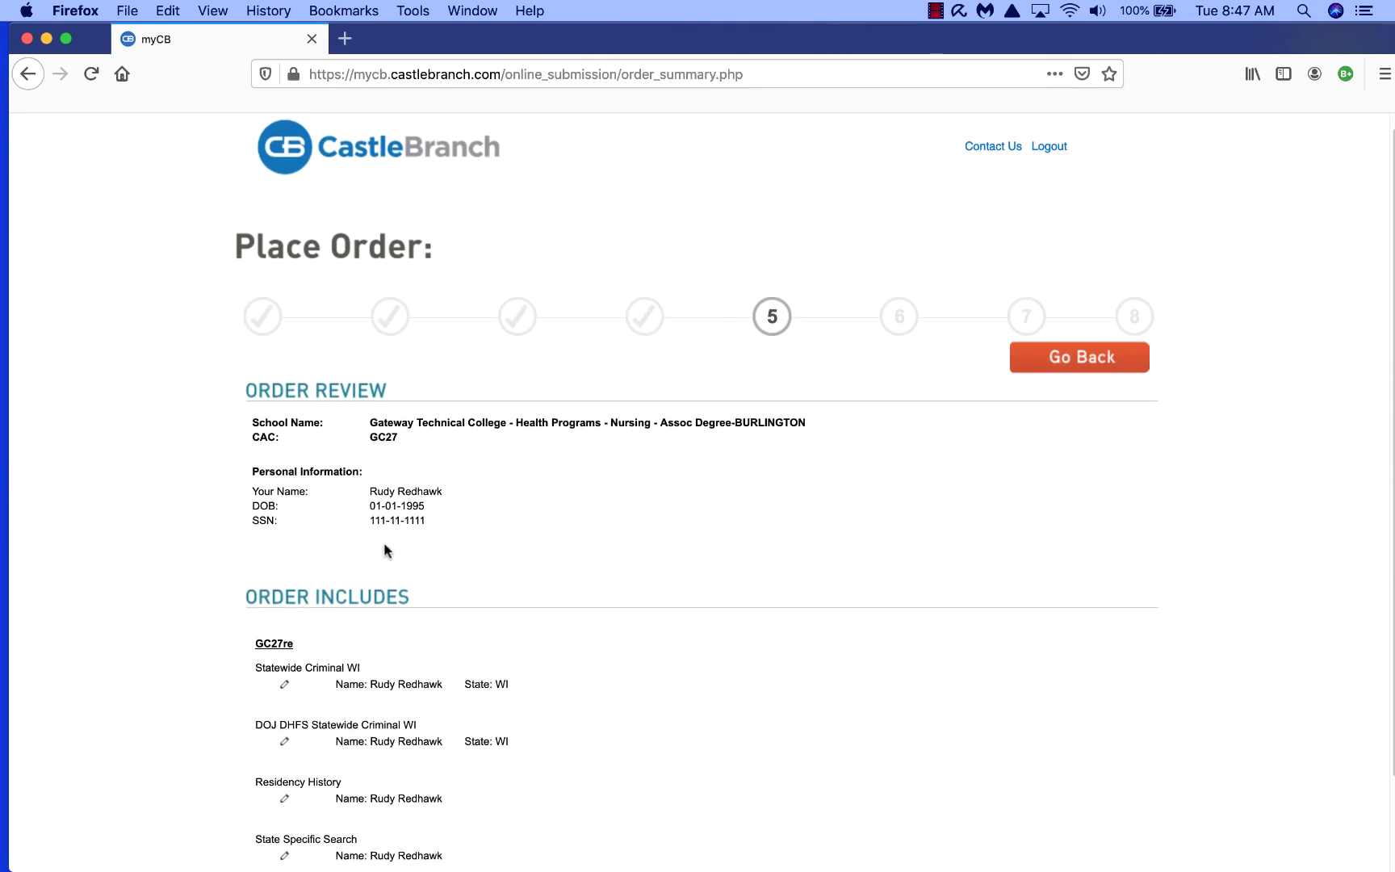
pyautogui.scroll(-5, 641, 601)
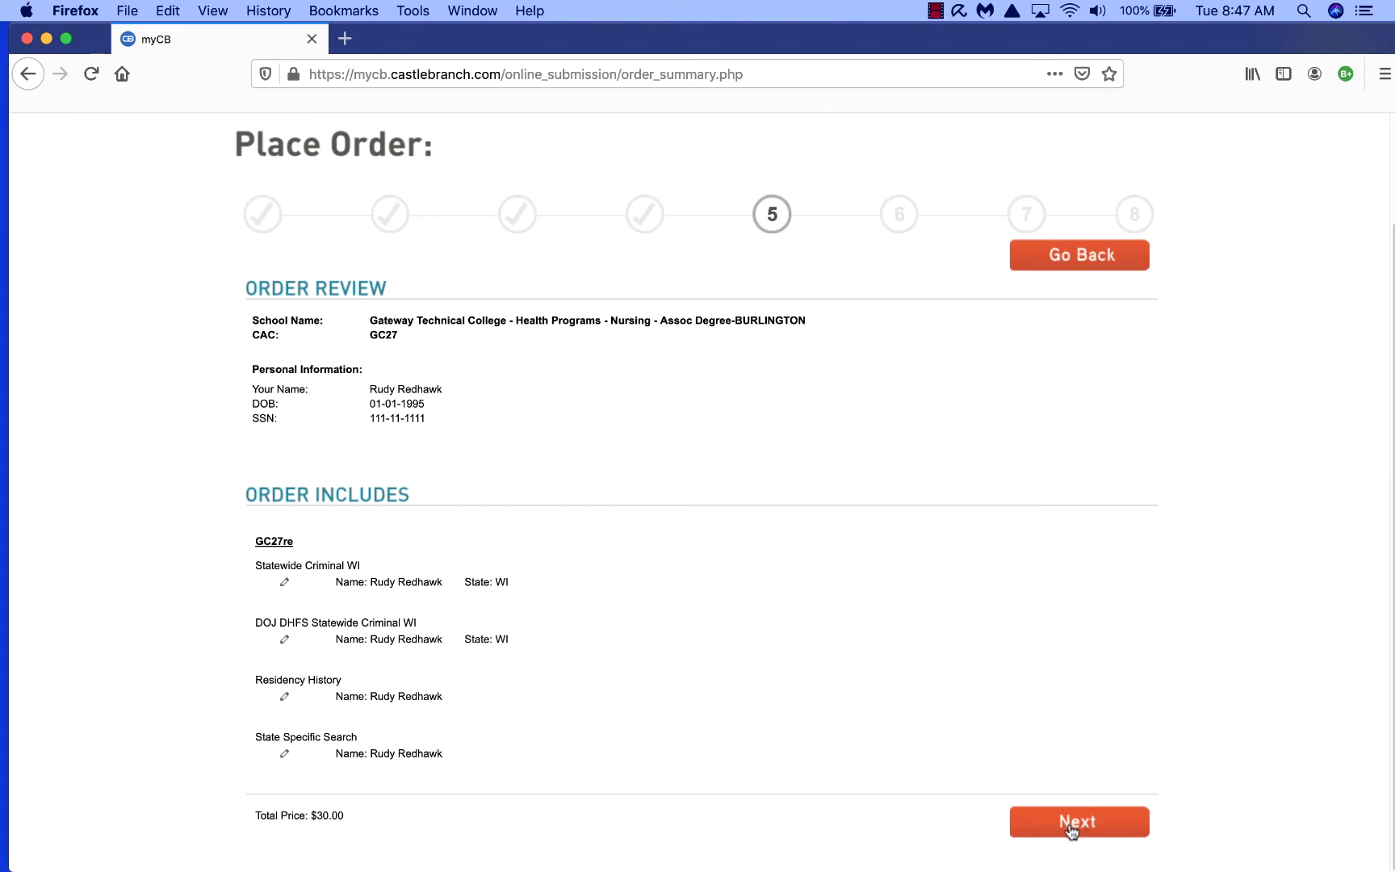
pyautogui.click(1070, 831)
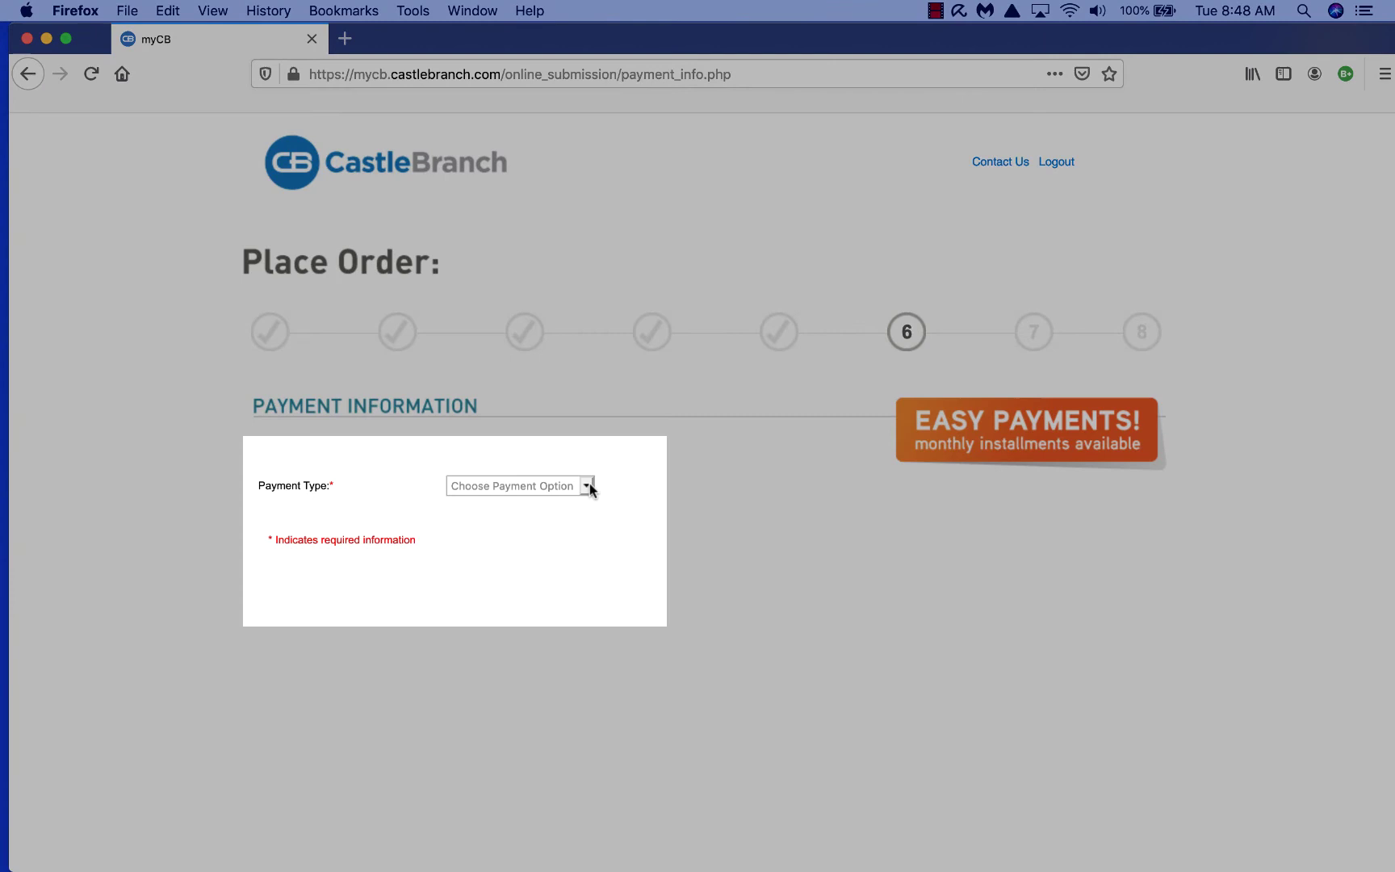
# Step: Pay the $30.00 in full by MasterCard with billing address and submit the order
pyautogui.click(587, 485)
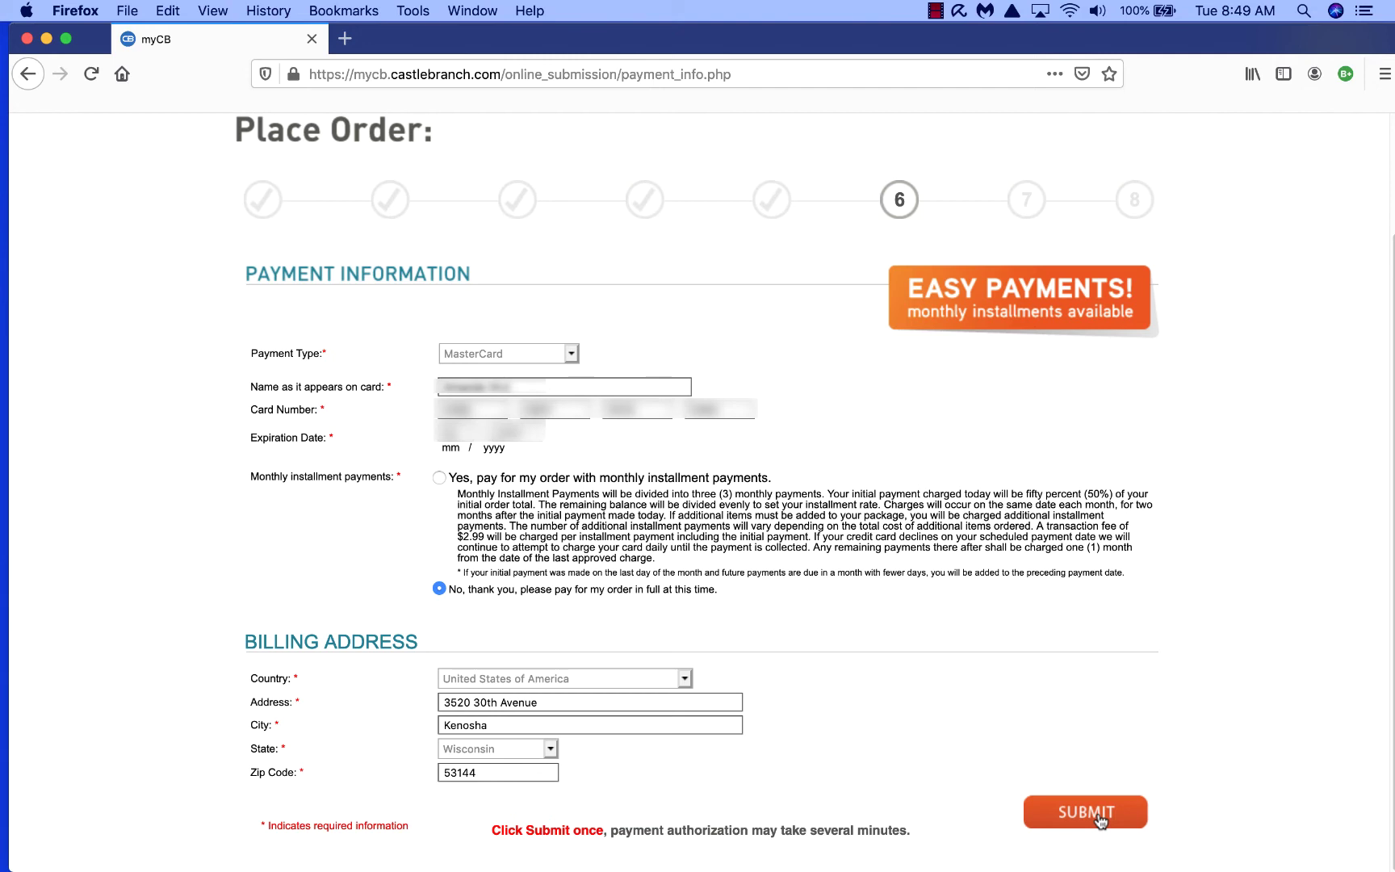
pyautogui.click(1096, 810)
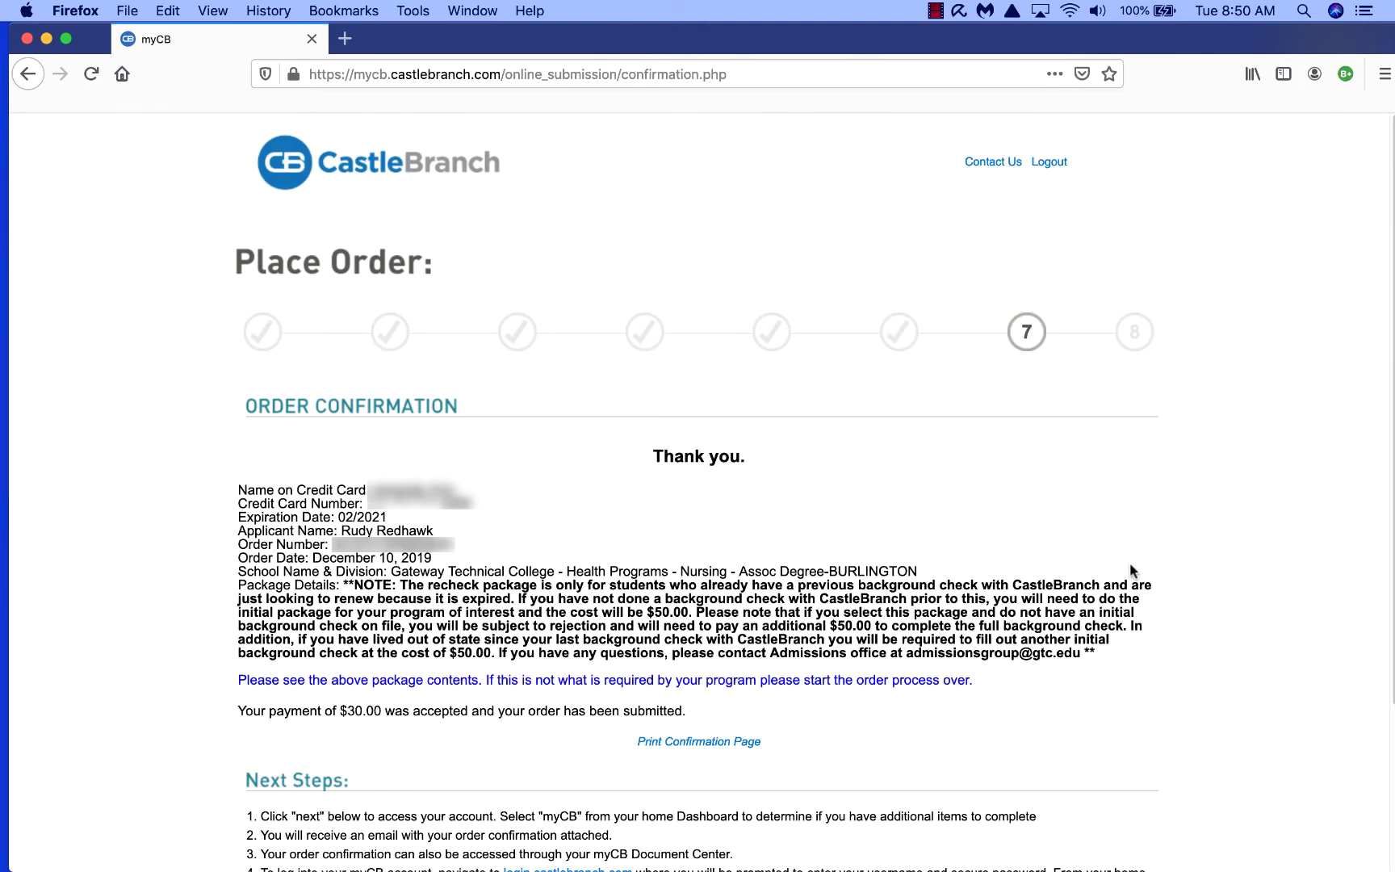
# Step: Scroll down the Order Confirmation page to read the Next Steps
pyautogui.scroll(-5, 1129, 563)
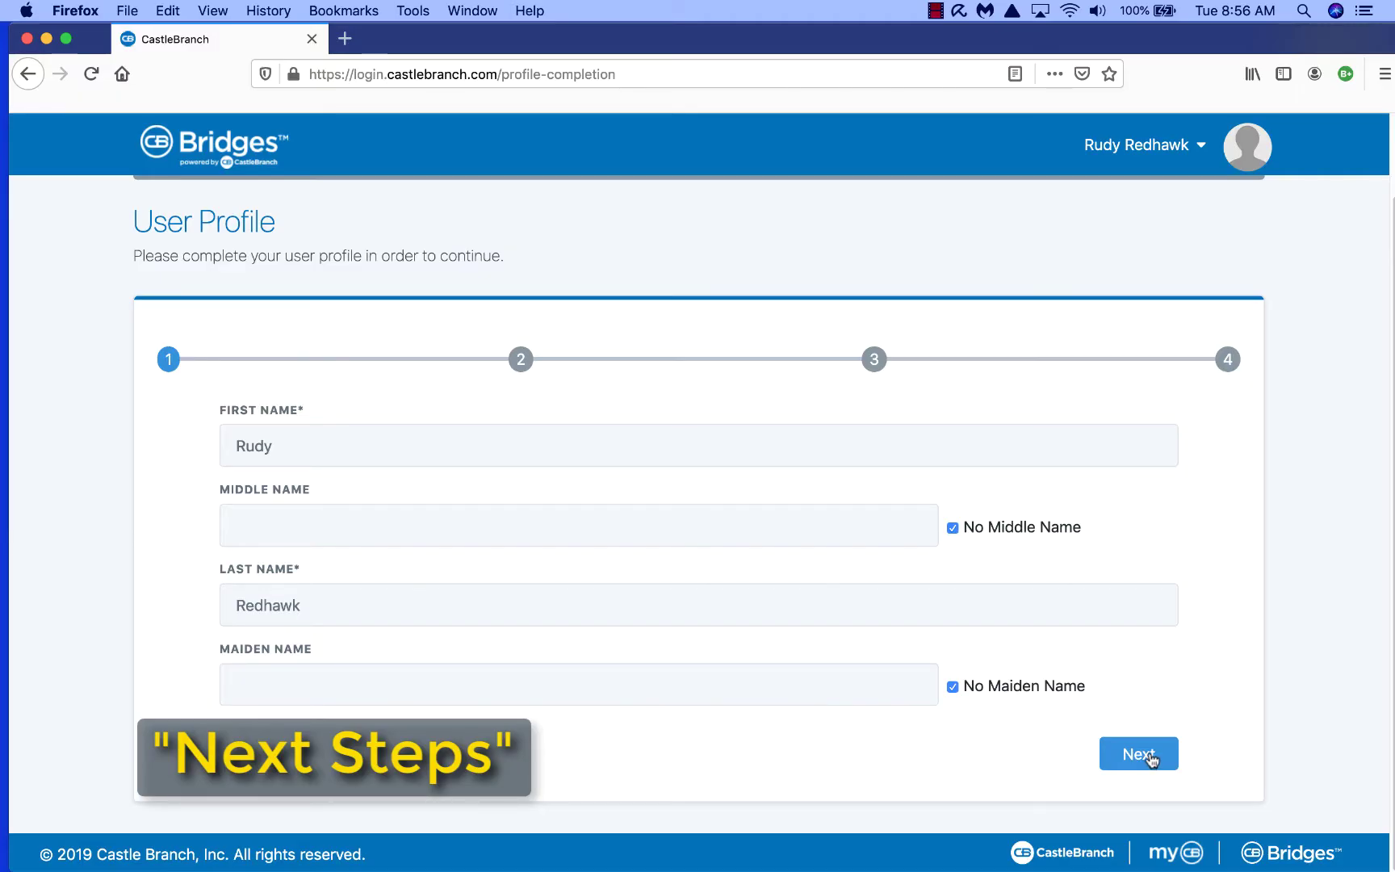
# Step: Set the profile's phone type to Home and advance past the contact step
pyautogui.click(1150, 759)
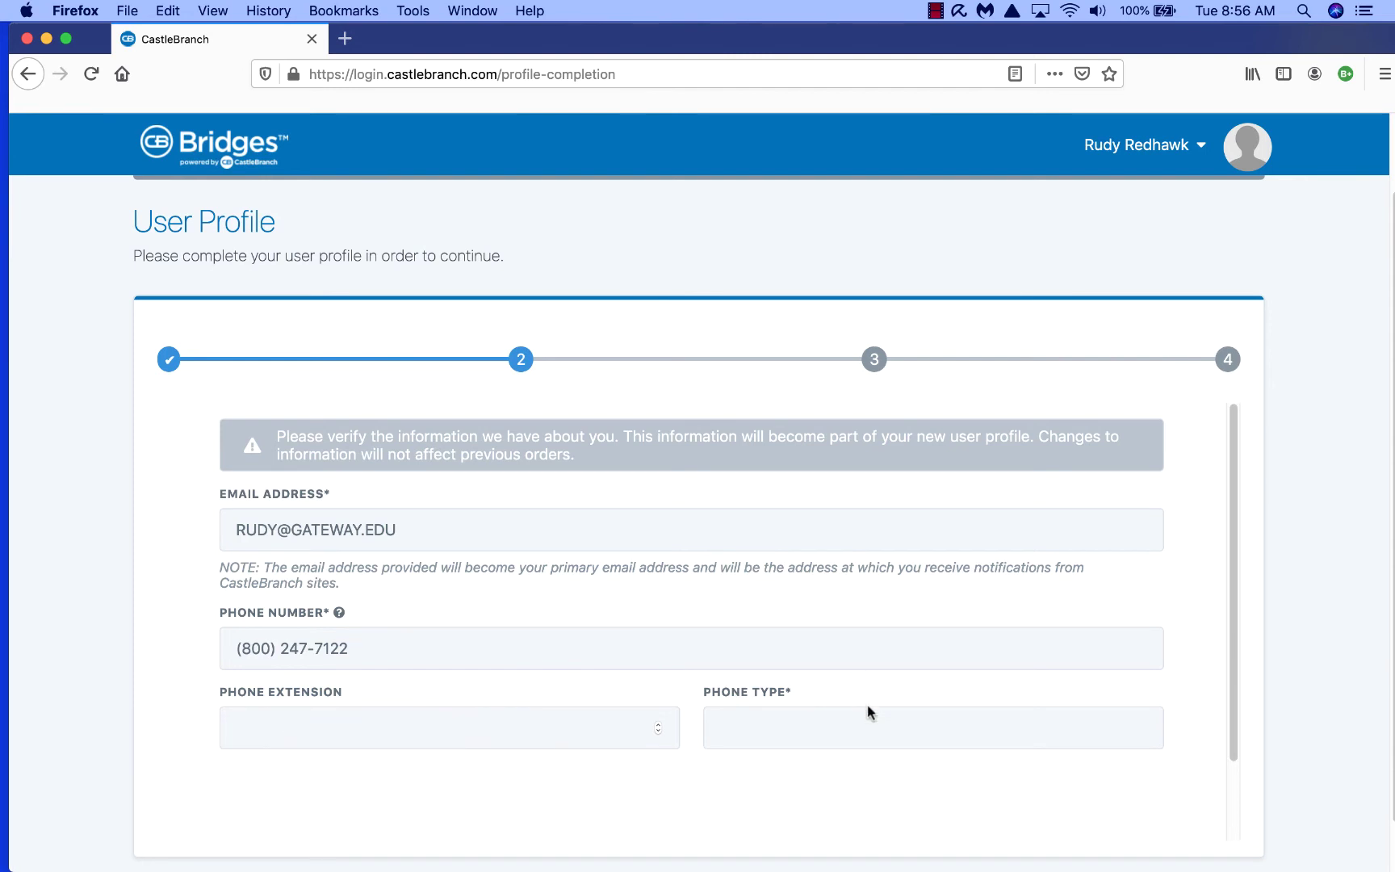
pyautogui.click(820, 725)
pyautogui.click(844, 718)
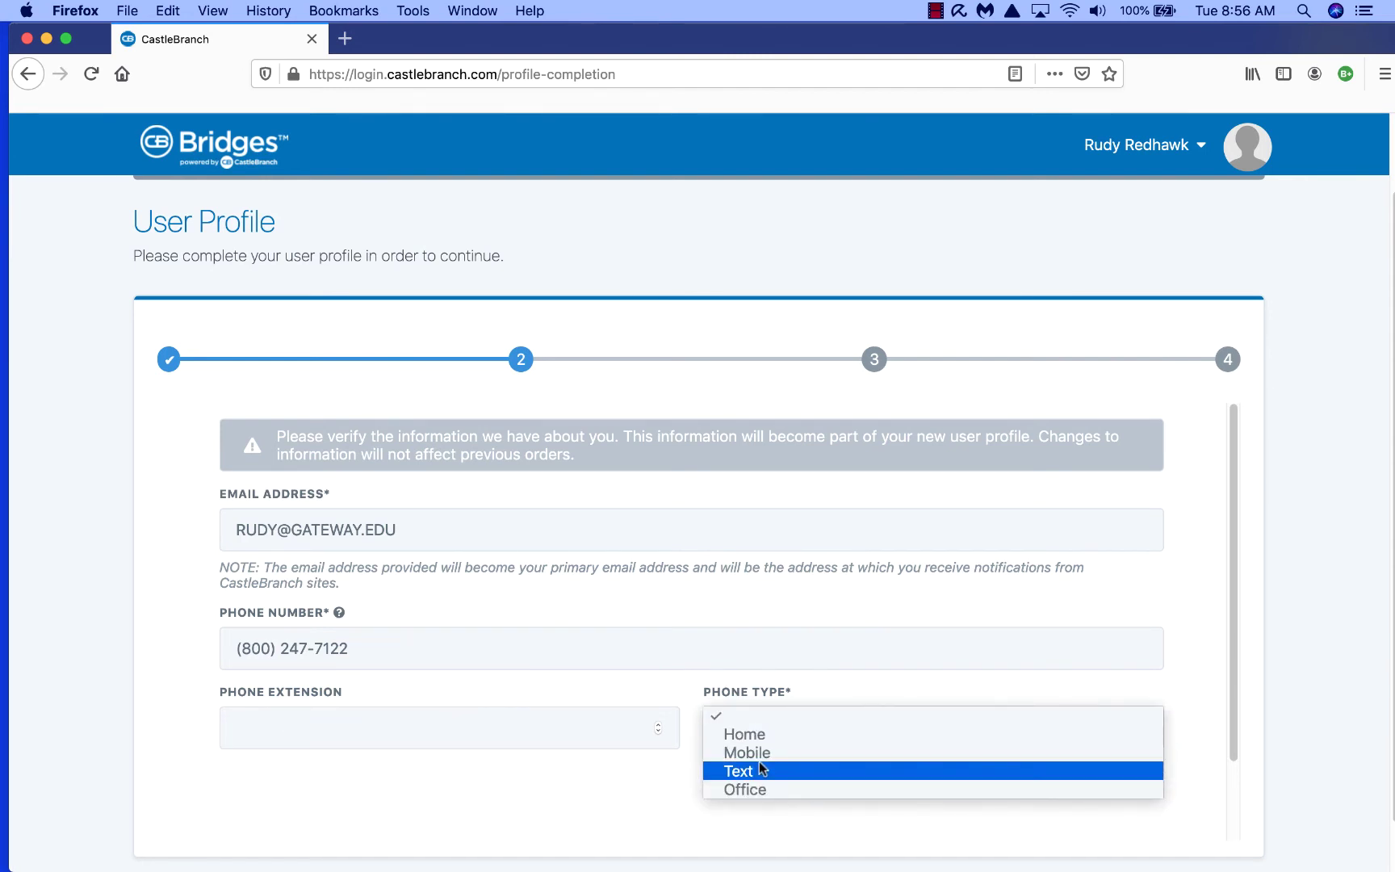
pyautogui.click(747, 734)
pyautogui.scroll(1, 1039, 669)
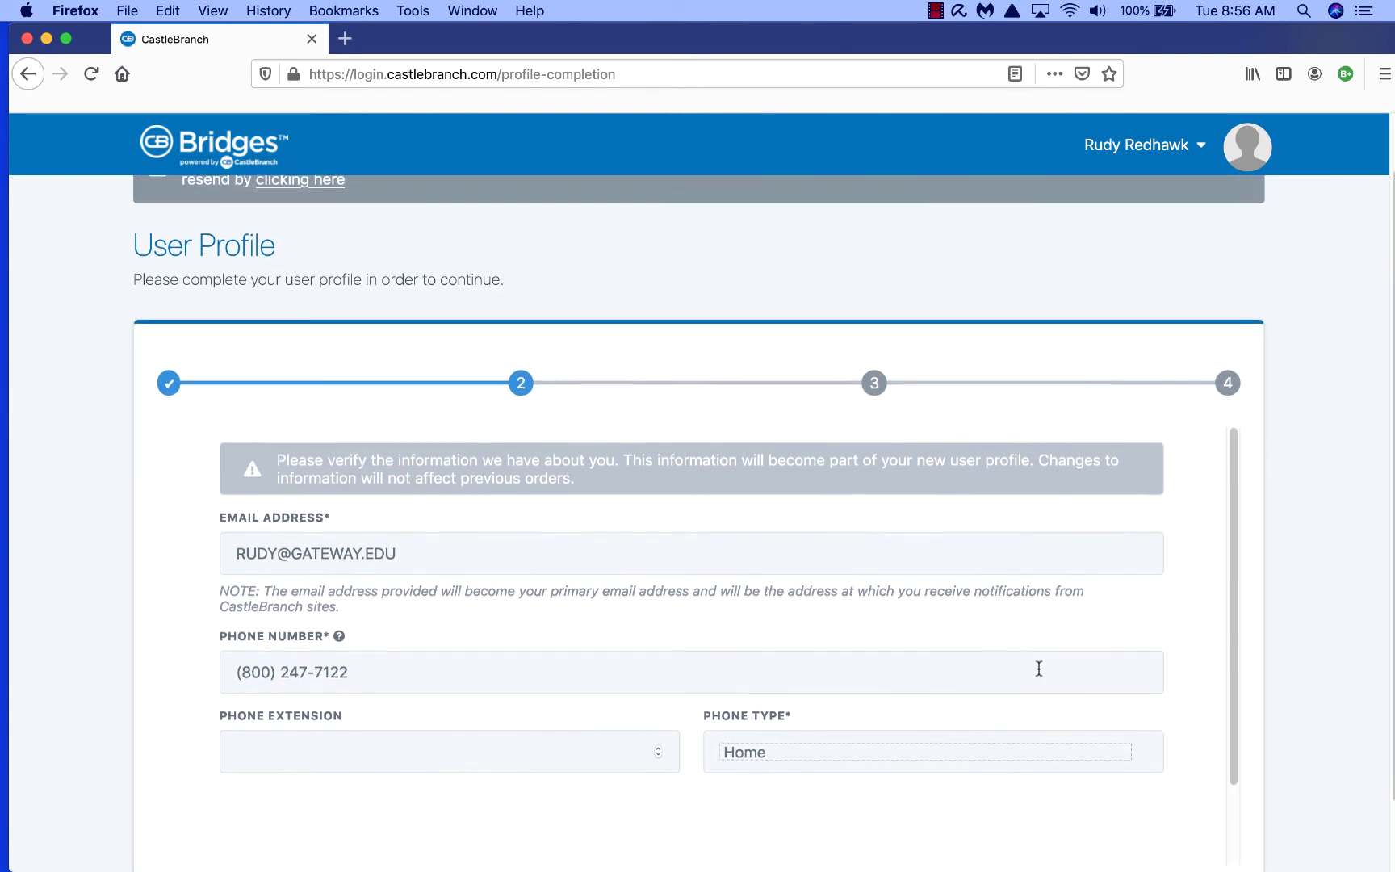
pyautogui.scroll(-2, 1021, 666)
pyautogui.click(1113, 838)
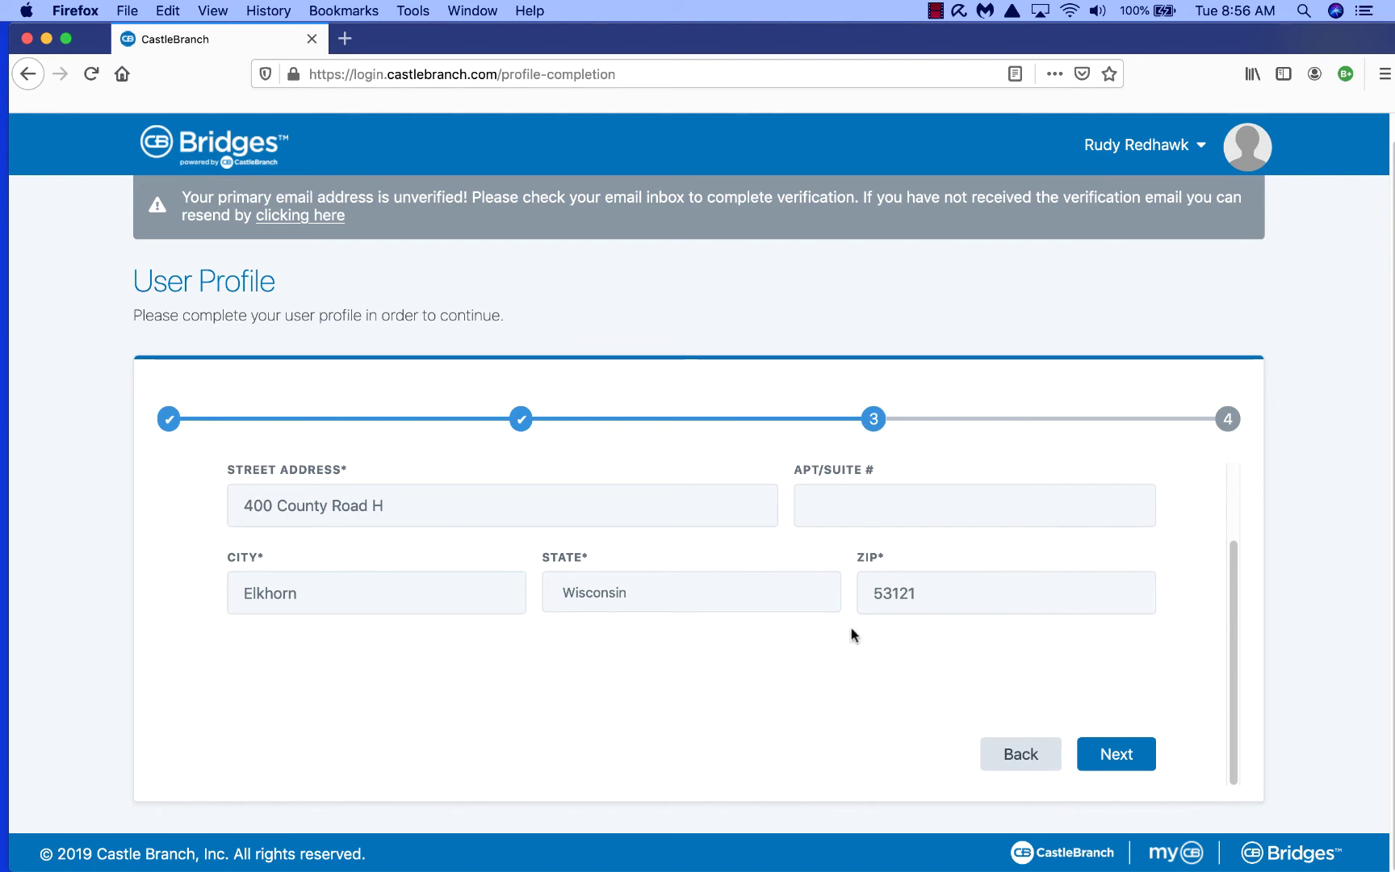
# Step: Type the answer to the third security question, correcting typos along the way
pyautogui.click(1121, 753)
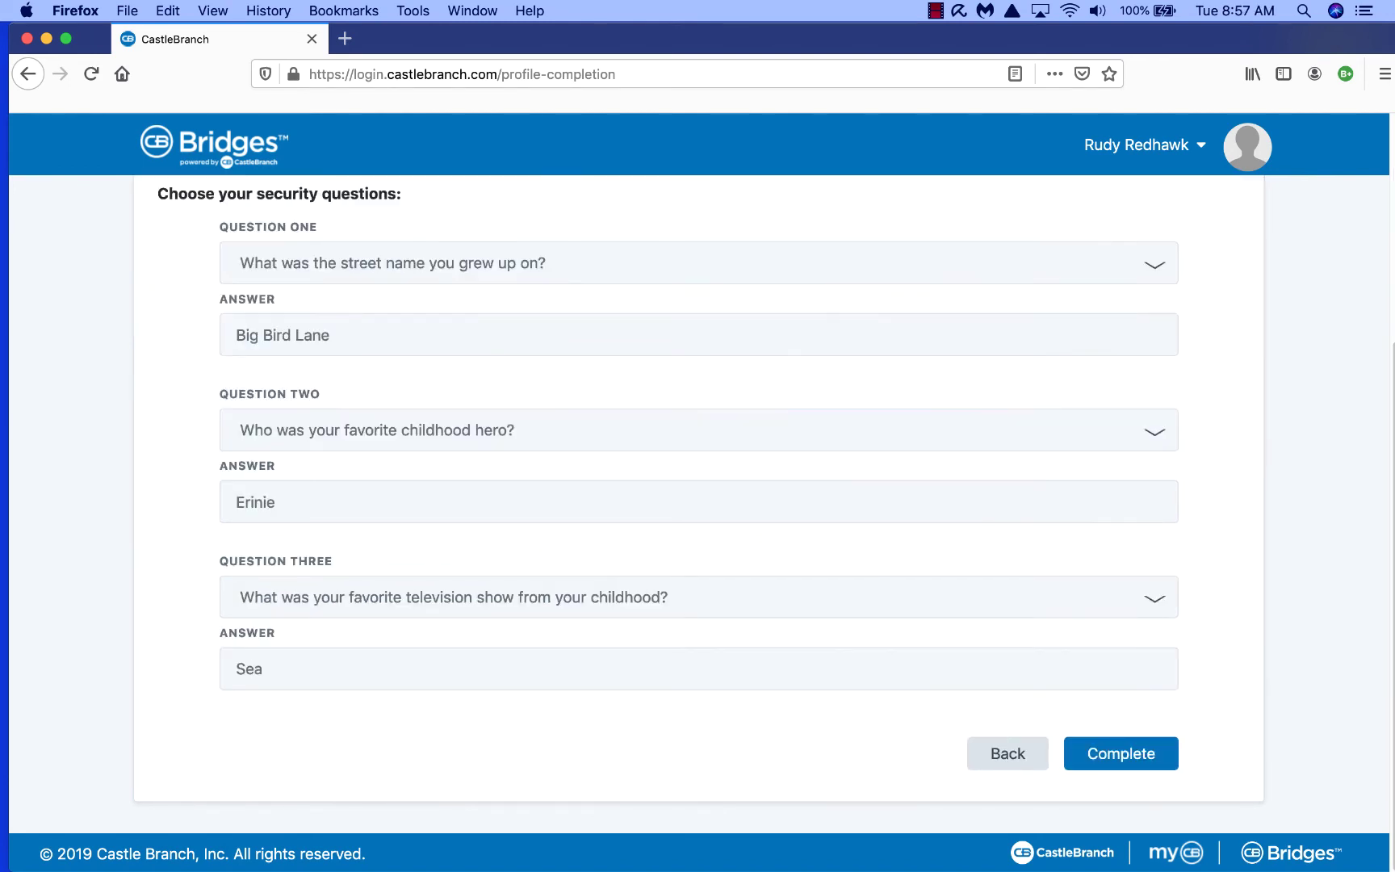
# Step: Complete the user profile and scroll down to the To-Do Lists panel
pyautogui.click(1126, 765)
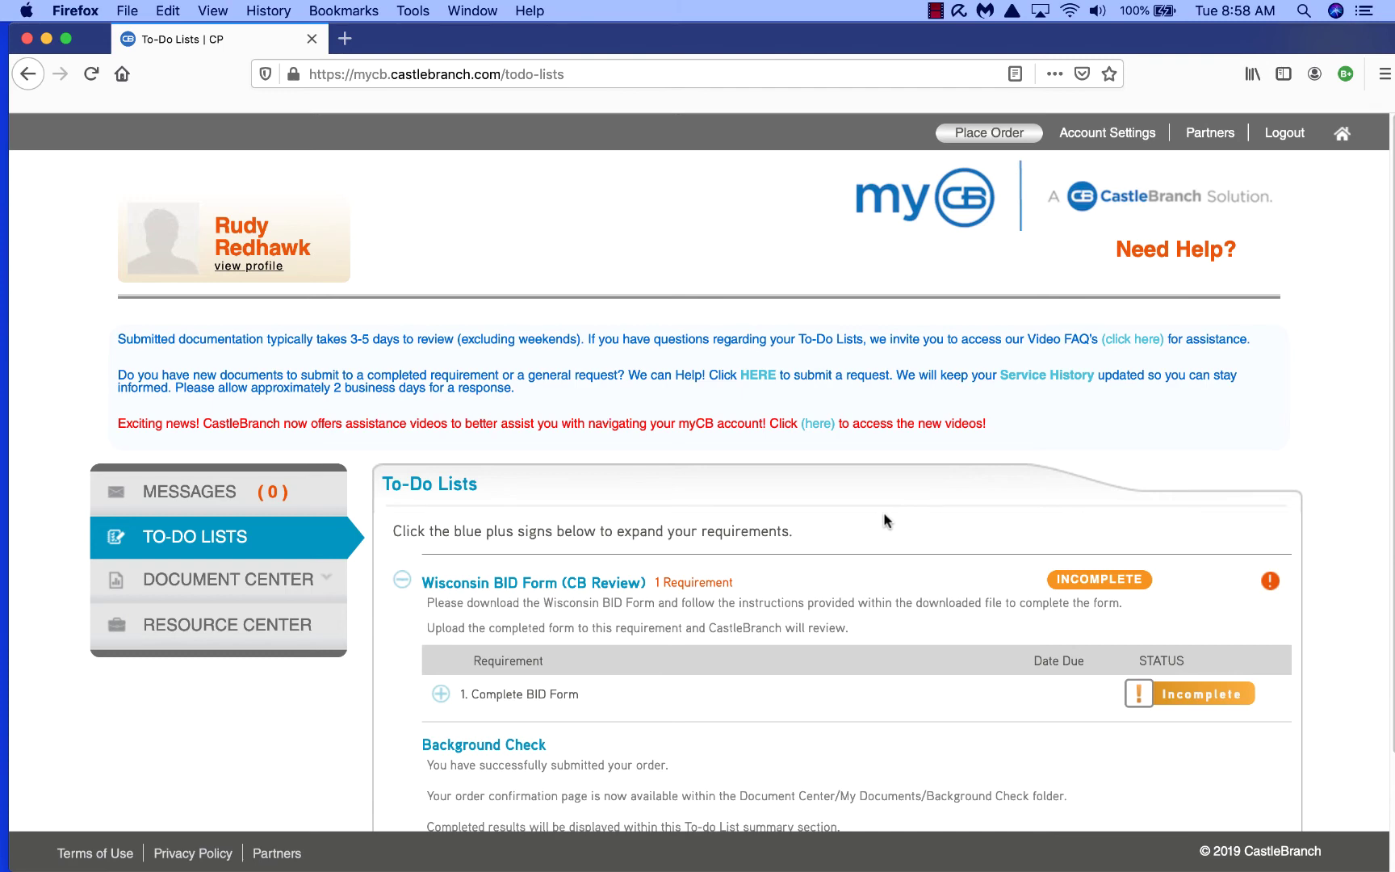
pyautogui.scroll(-3, 884, 521)
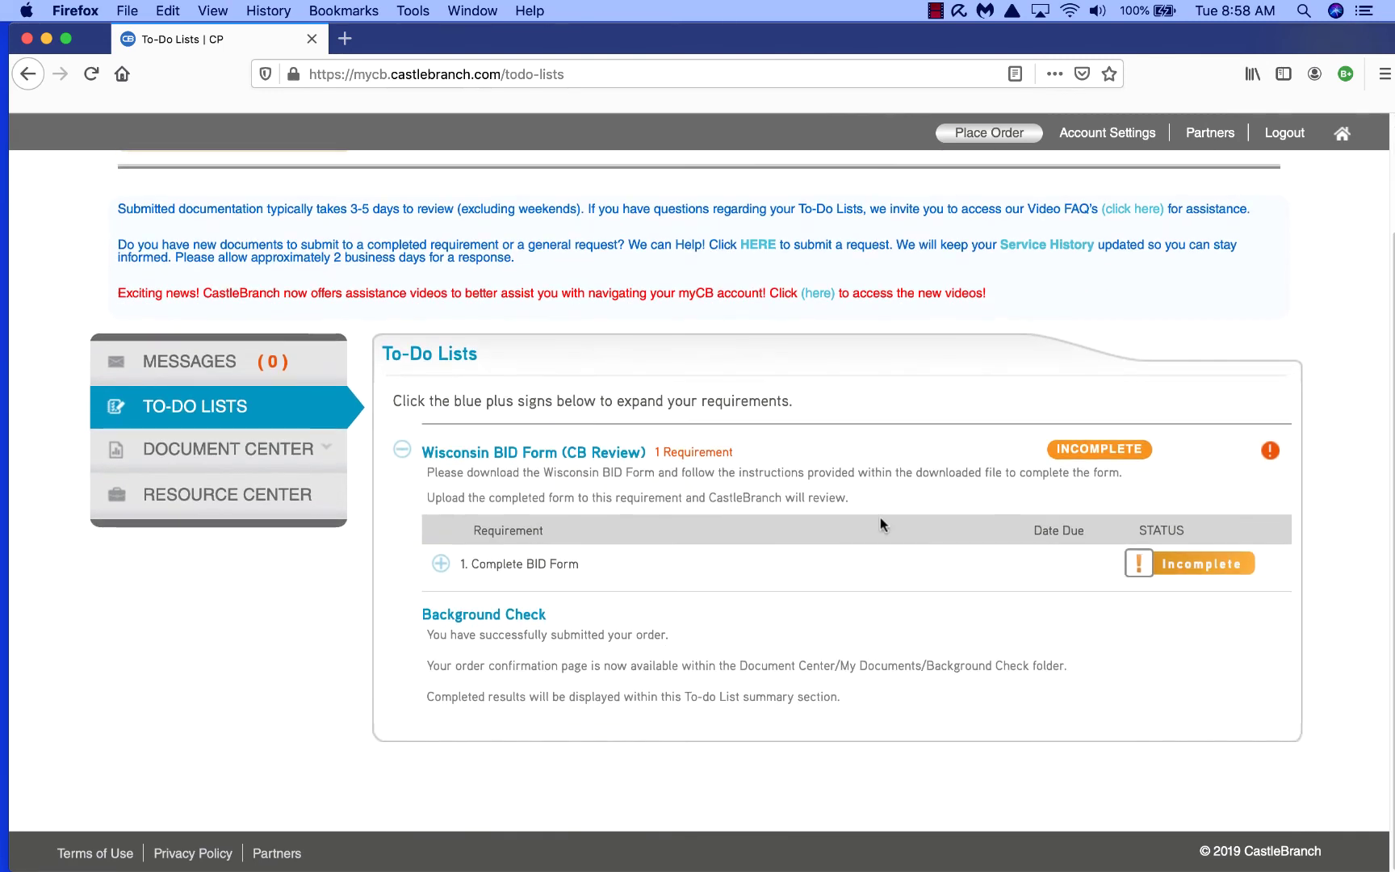
# Step: Download the WI BID _ Gateway file under Complete BID Form and open it in Word
pyautogui.click(440, 567)
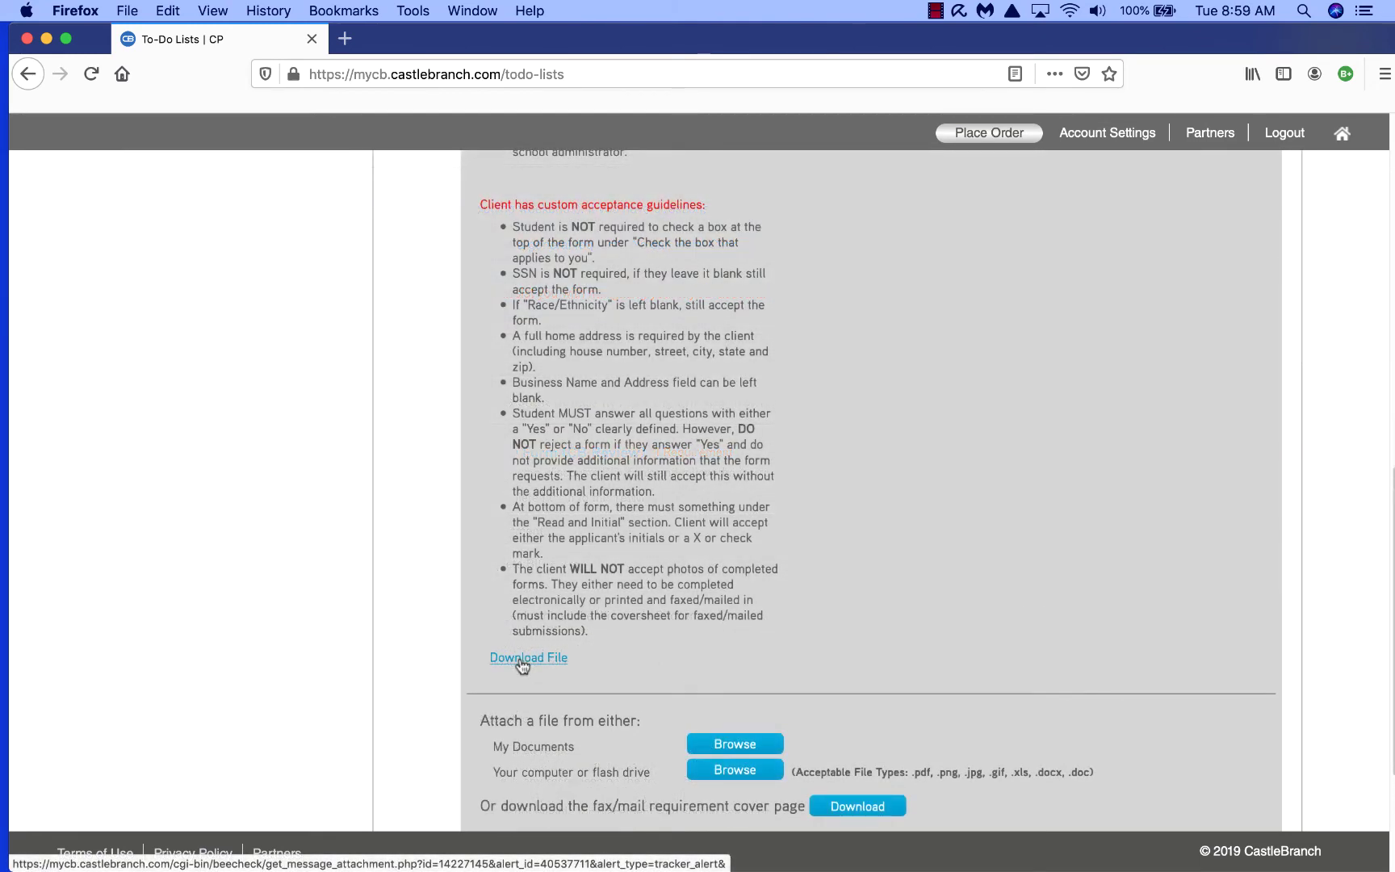
pyautogui.click(521, 660)
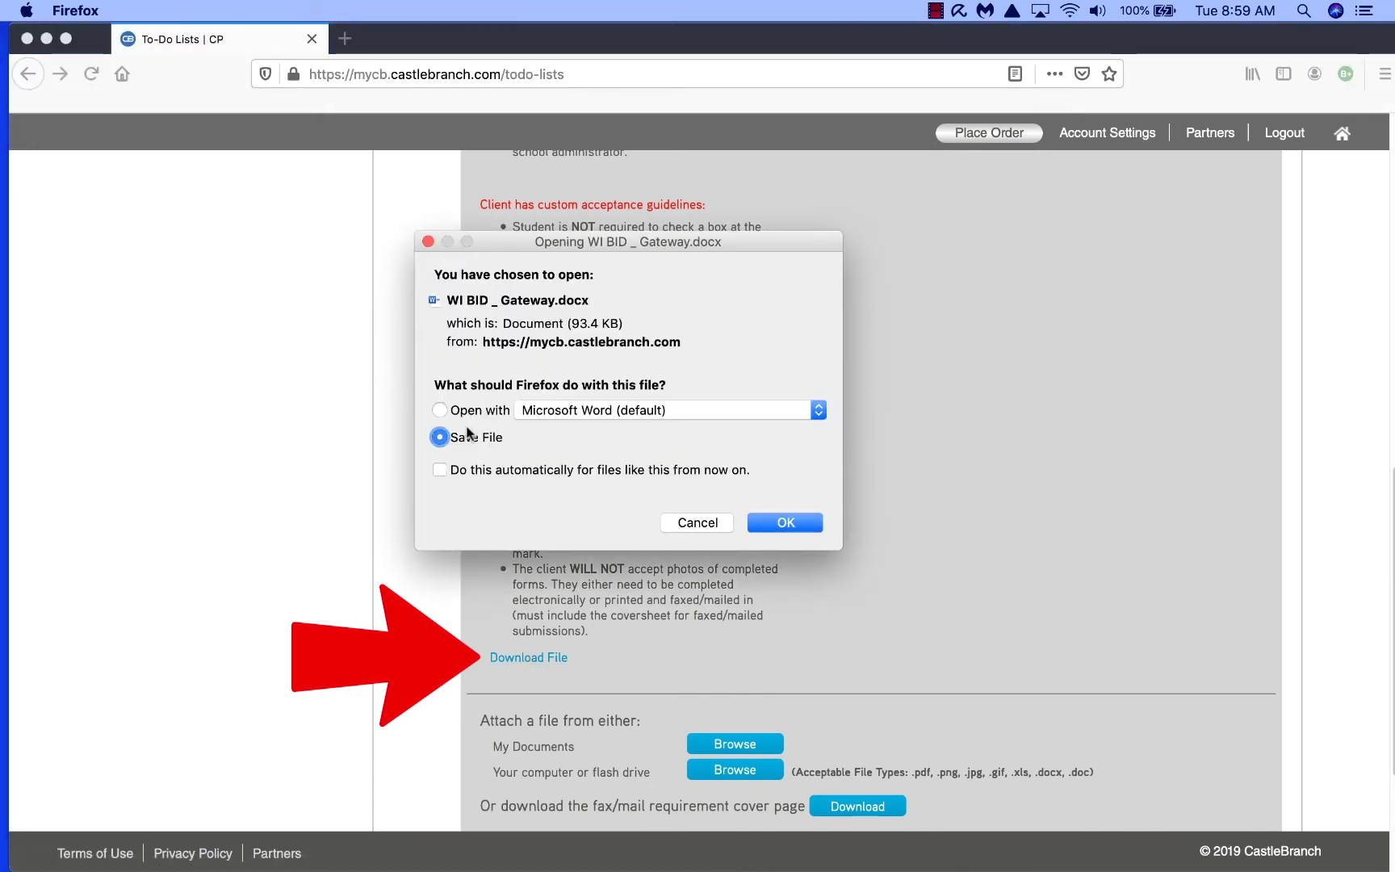
pyautogui.click(464, 411)
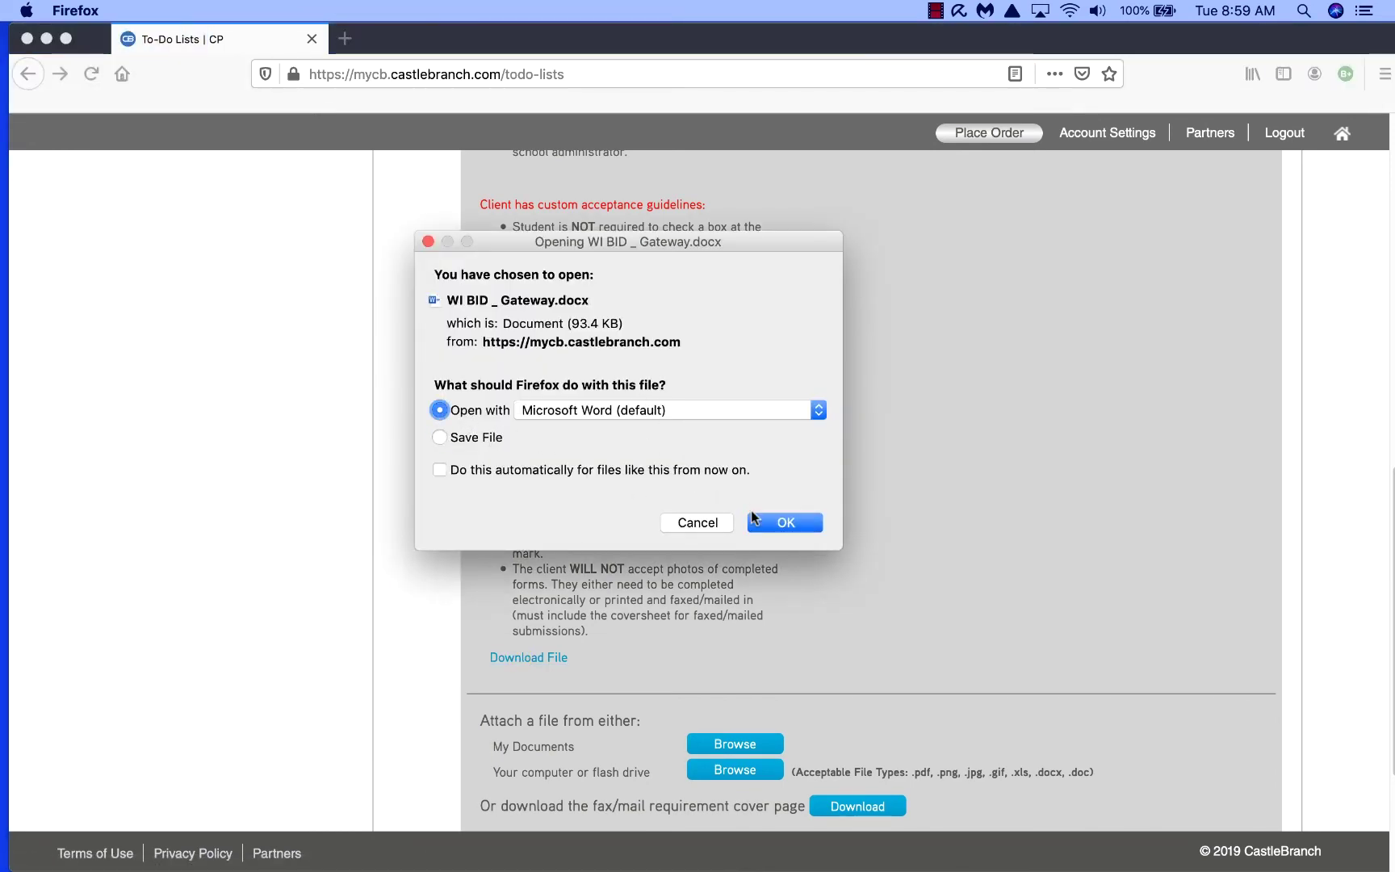
pyautogui.click(771, 521)
# Step: Further down the BID form, enter an X in the Sex cell
pyautogui.scroll(-10, 755, 489)
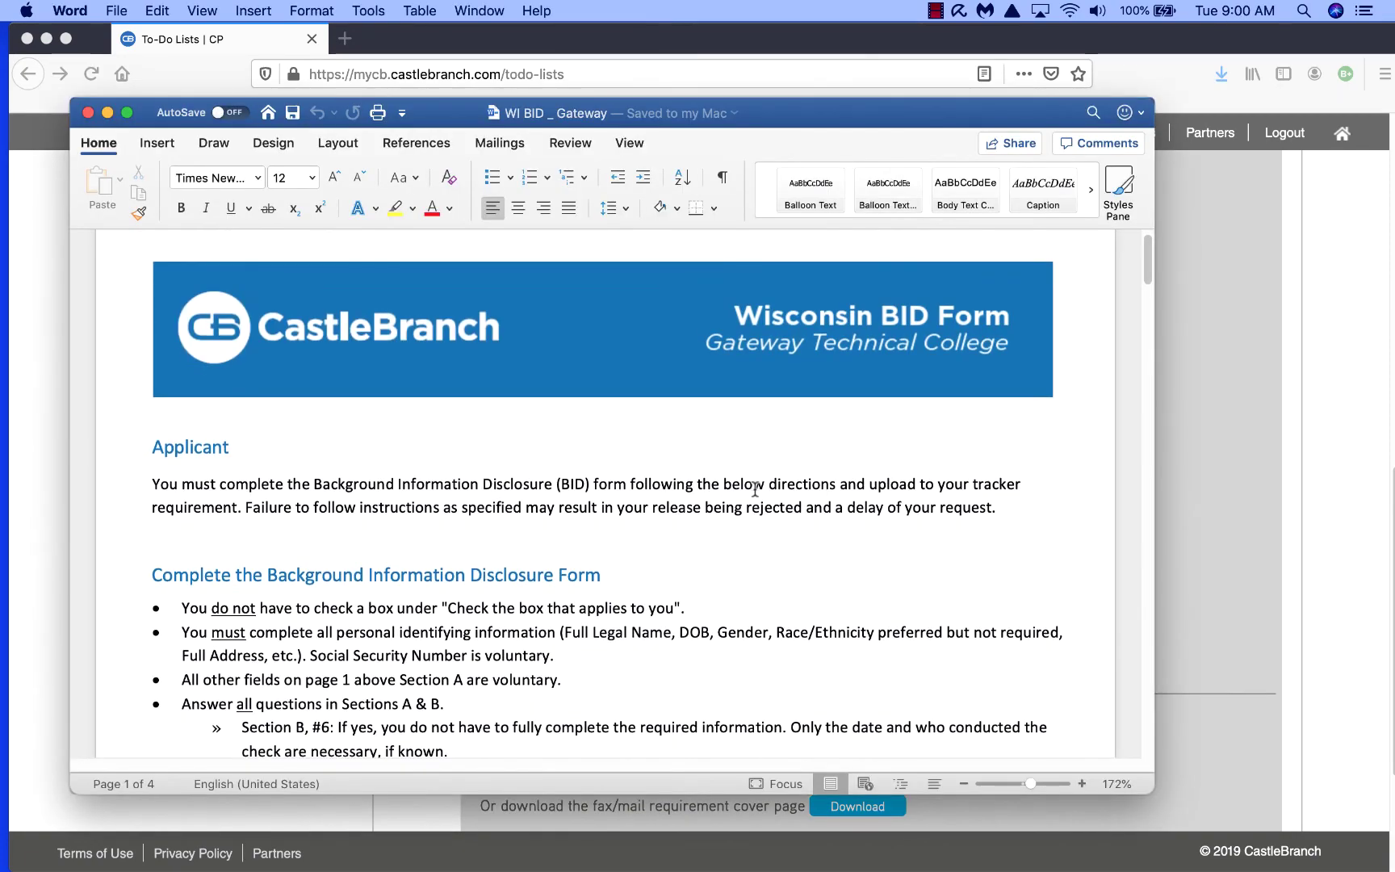
pyautogui.scroll(-10, 756, 491)
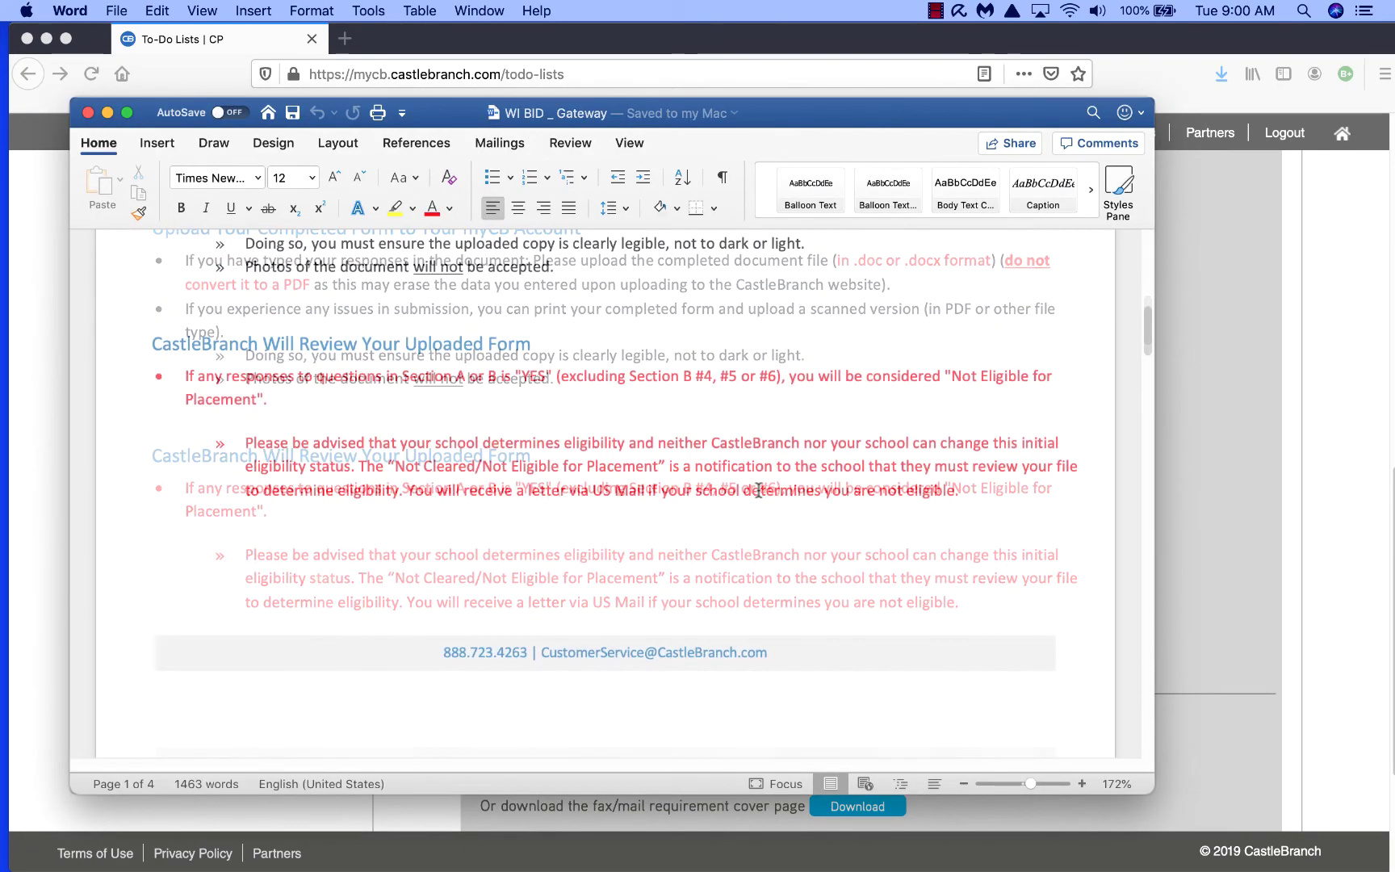
pyautogui.scroll(-5, 761, 482)
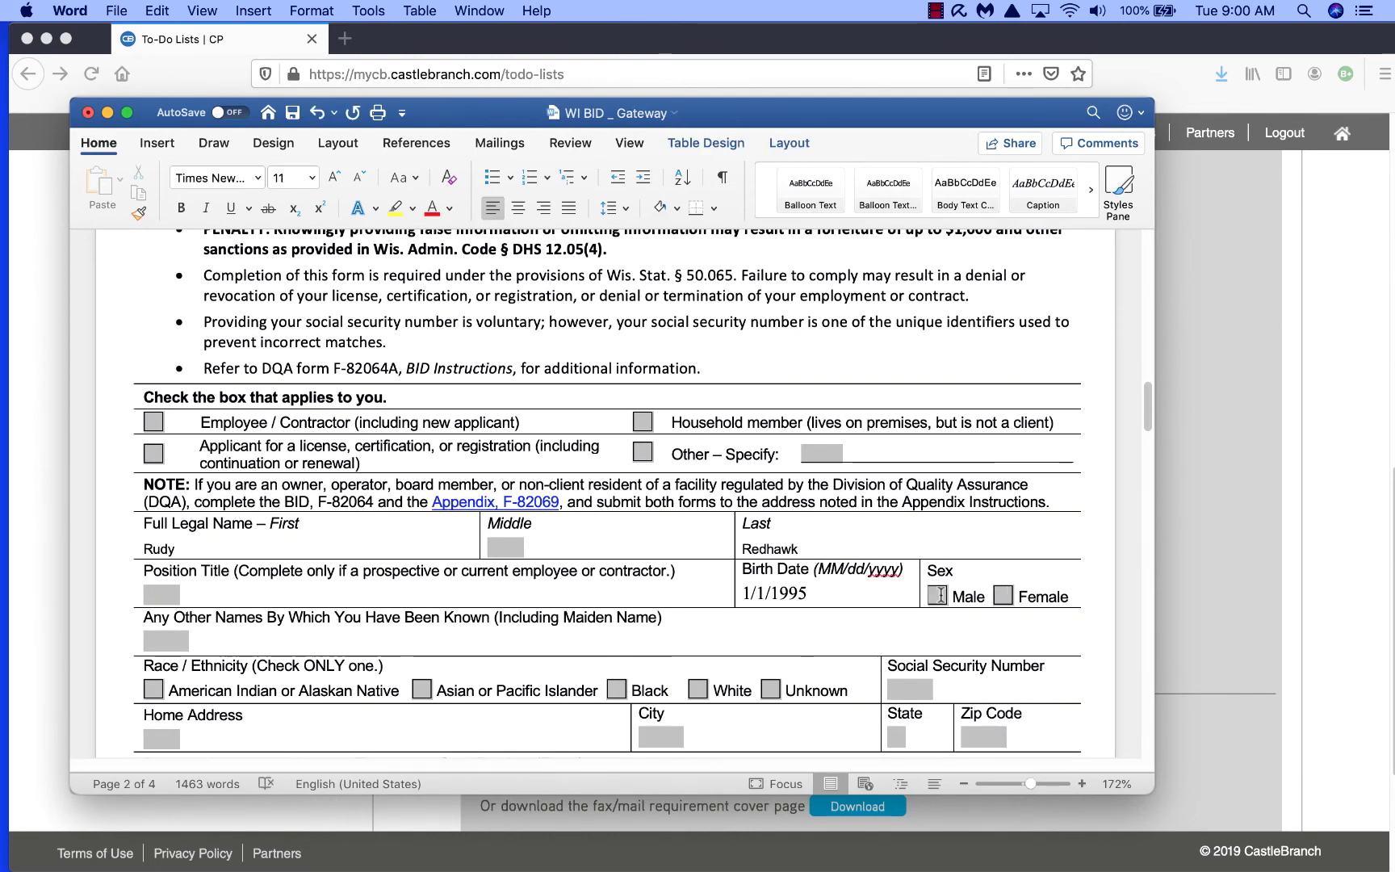
pyautogui.click(937, 595)
pyautogui.write('X Male')
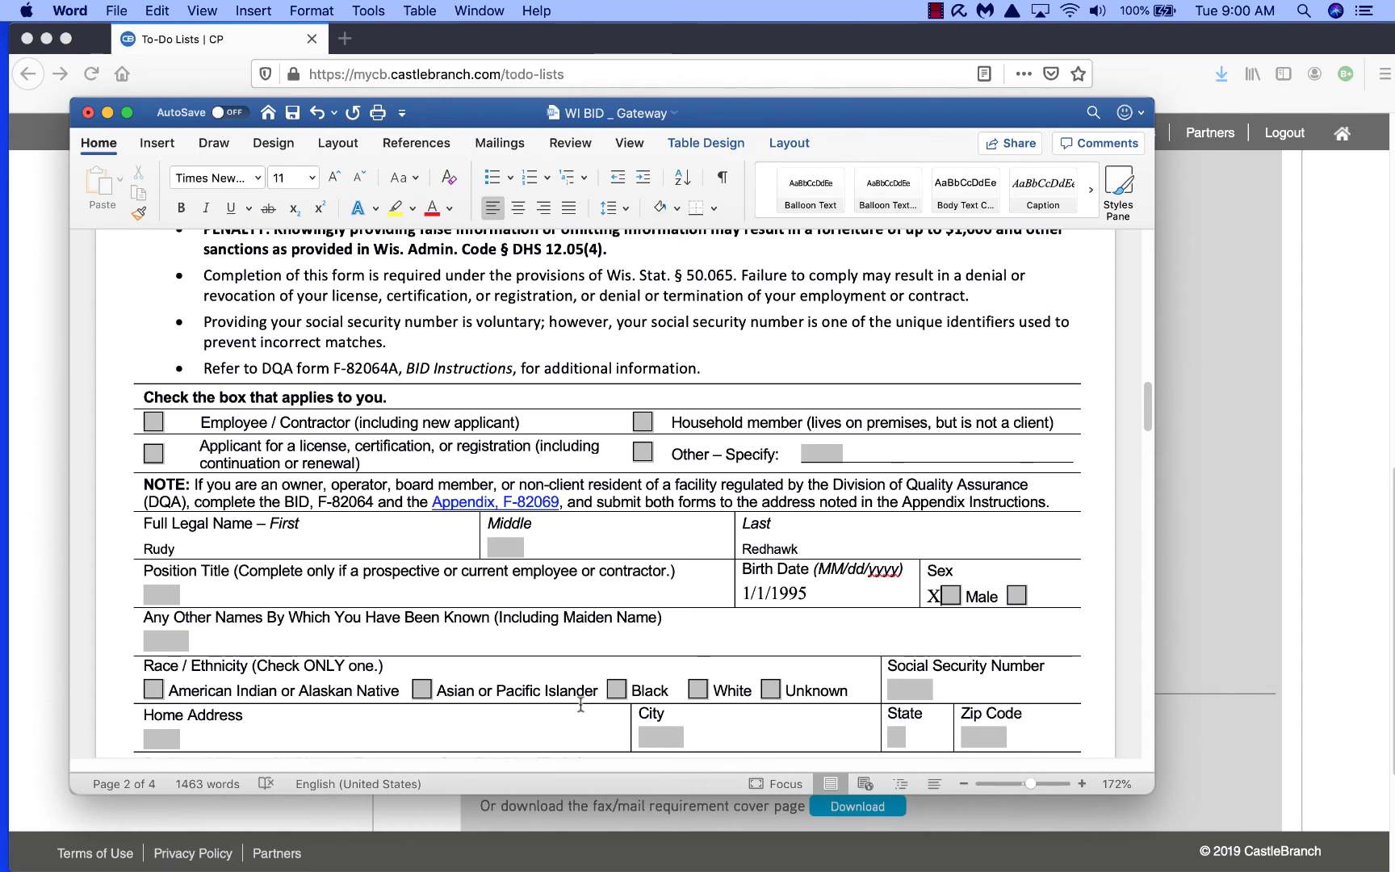
# Step: Set the American Indian race checkbox to Checked and enter the applicant's initials
pyautogui.doubleClick(153, 692)
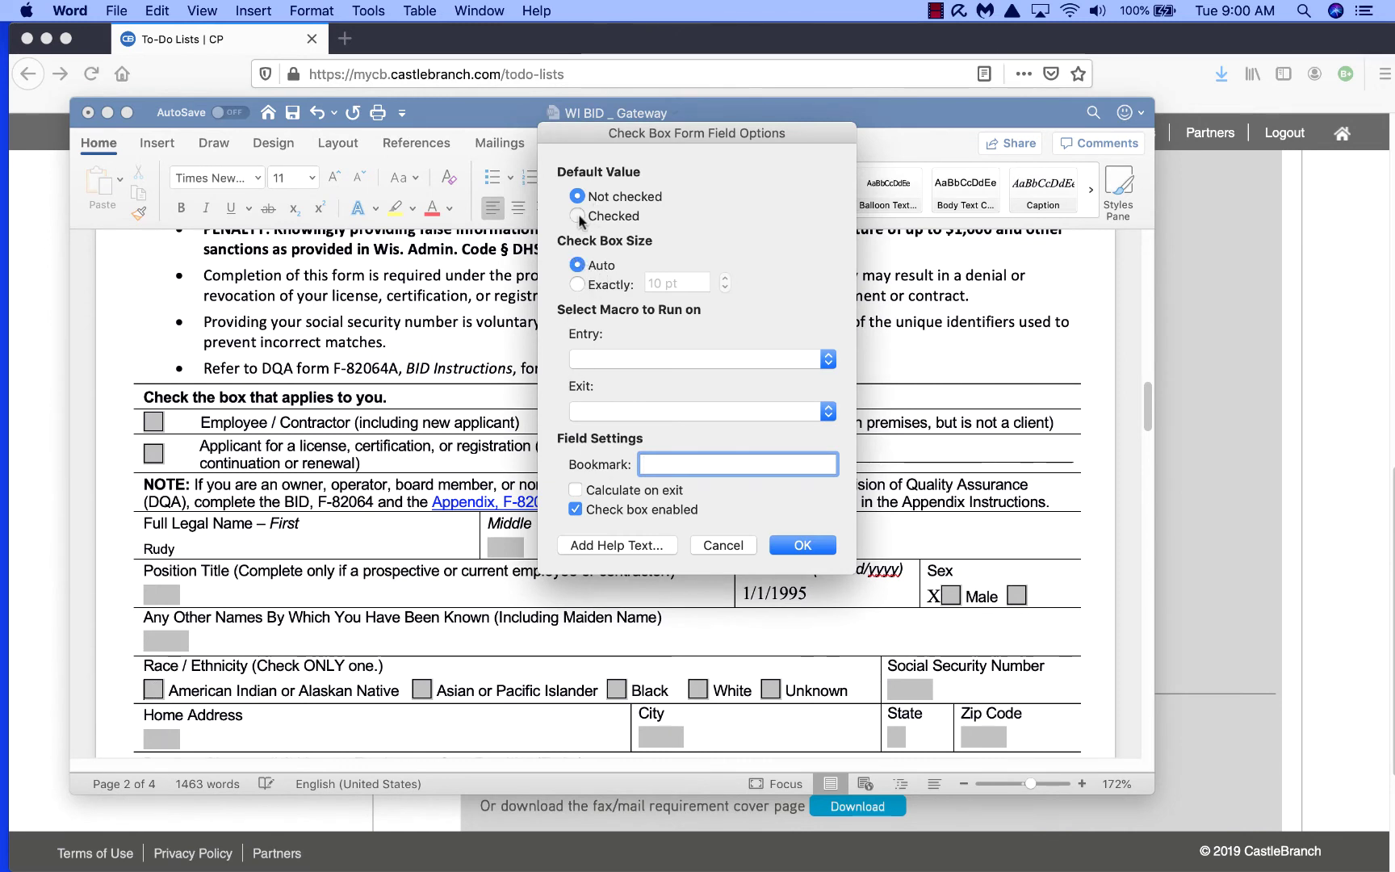
pyautogui.click(800, 546)
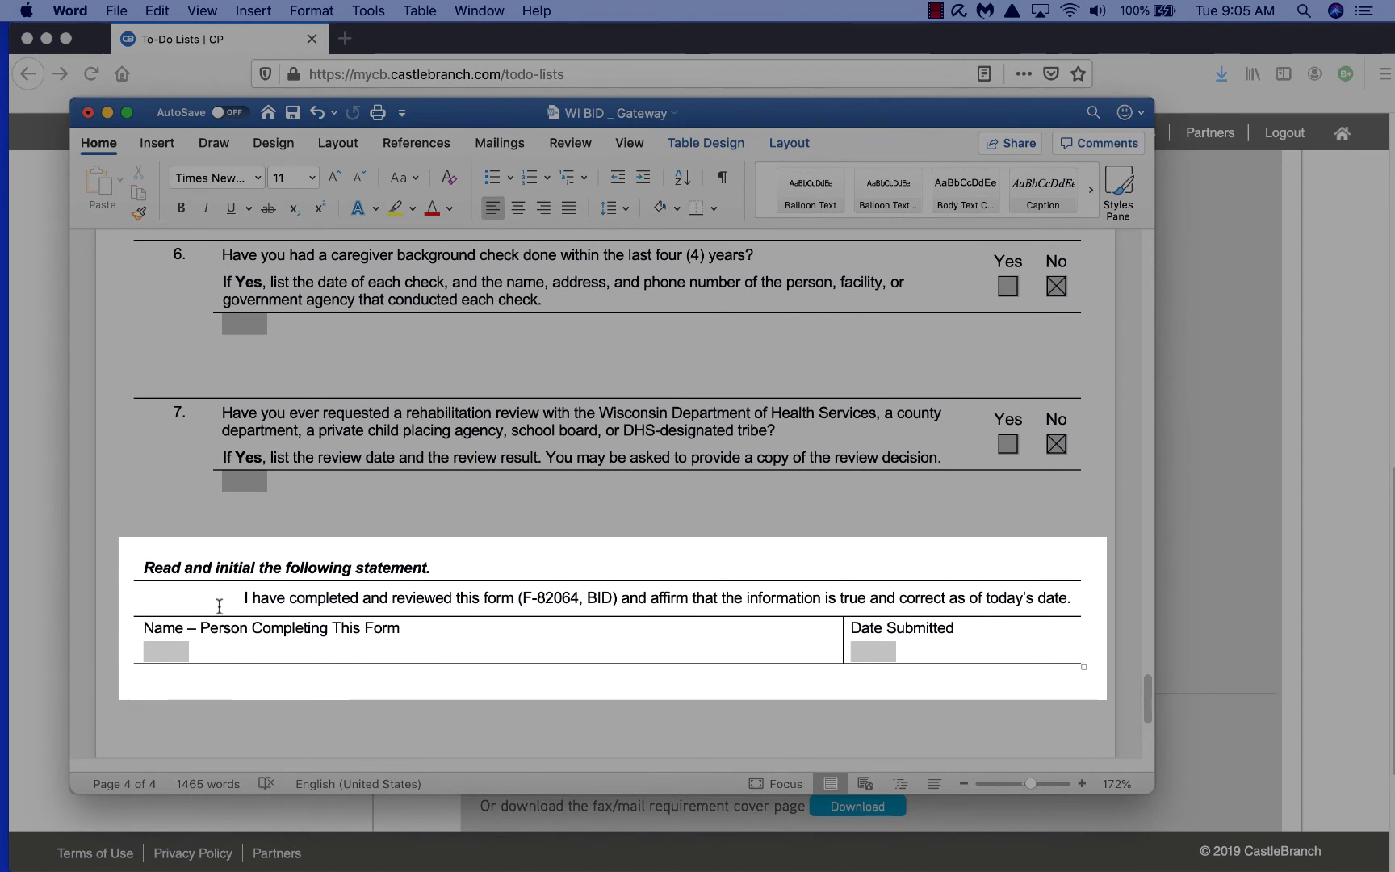
pyautogui.write('RR')
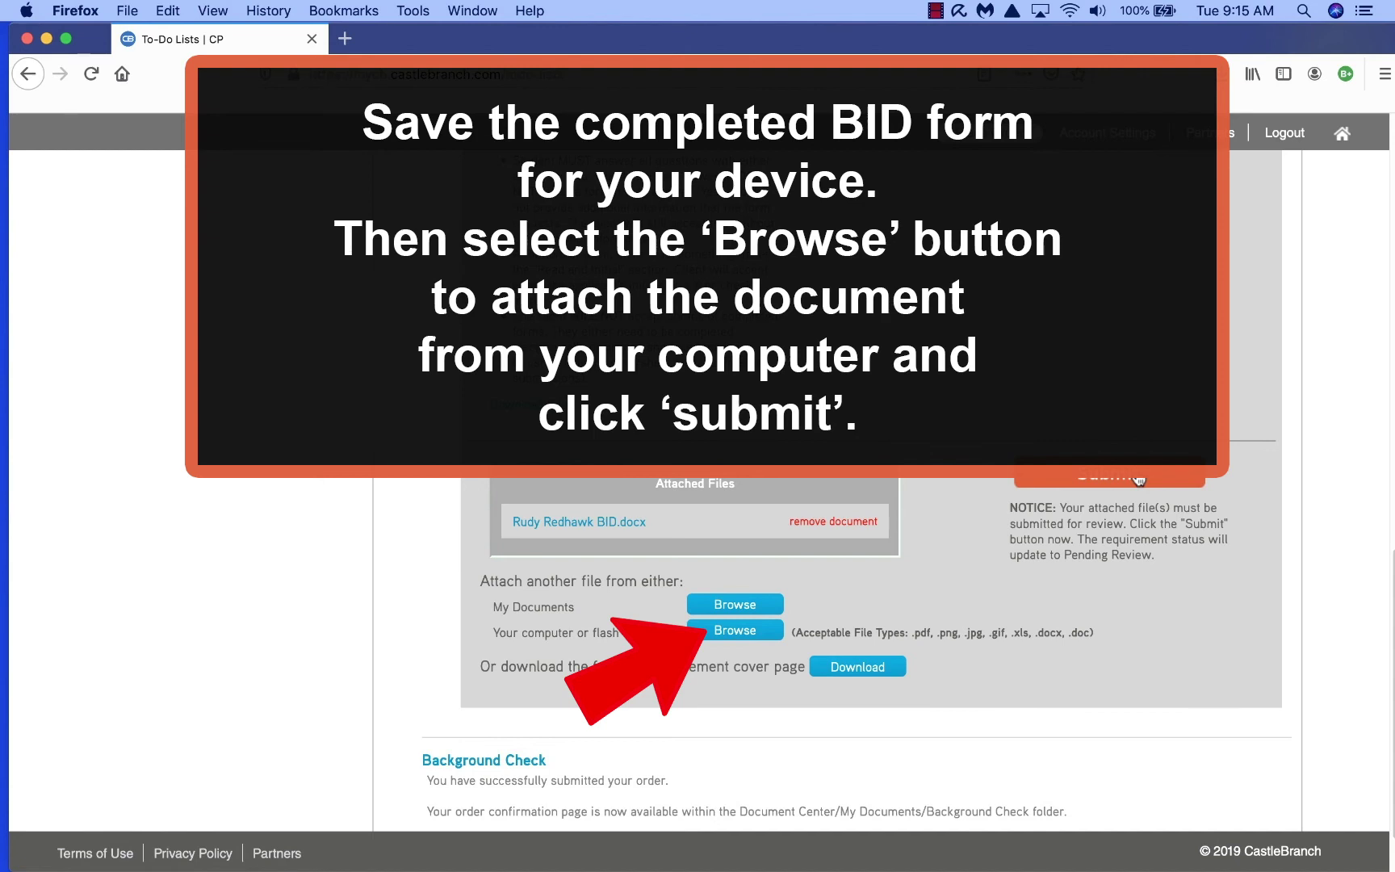
# Step: Submit the attached Wisconsin BID form for review in myCB
pyautogui.click(1130, 476)
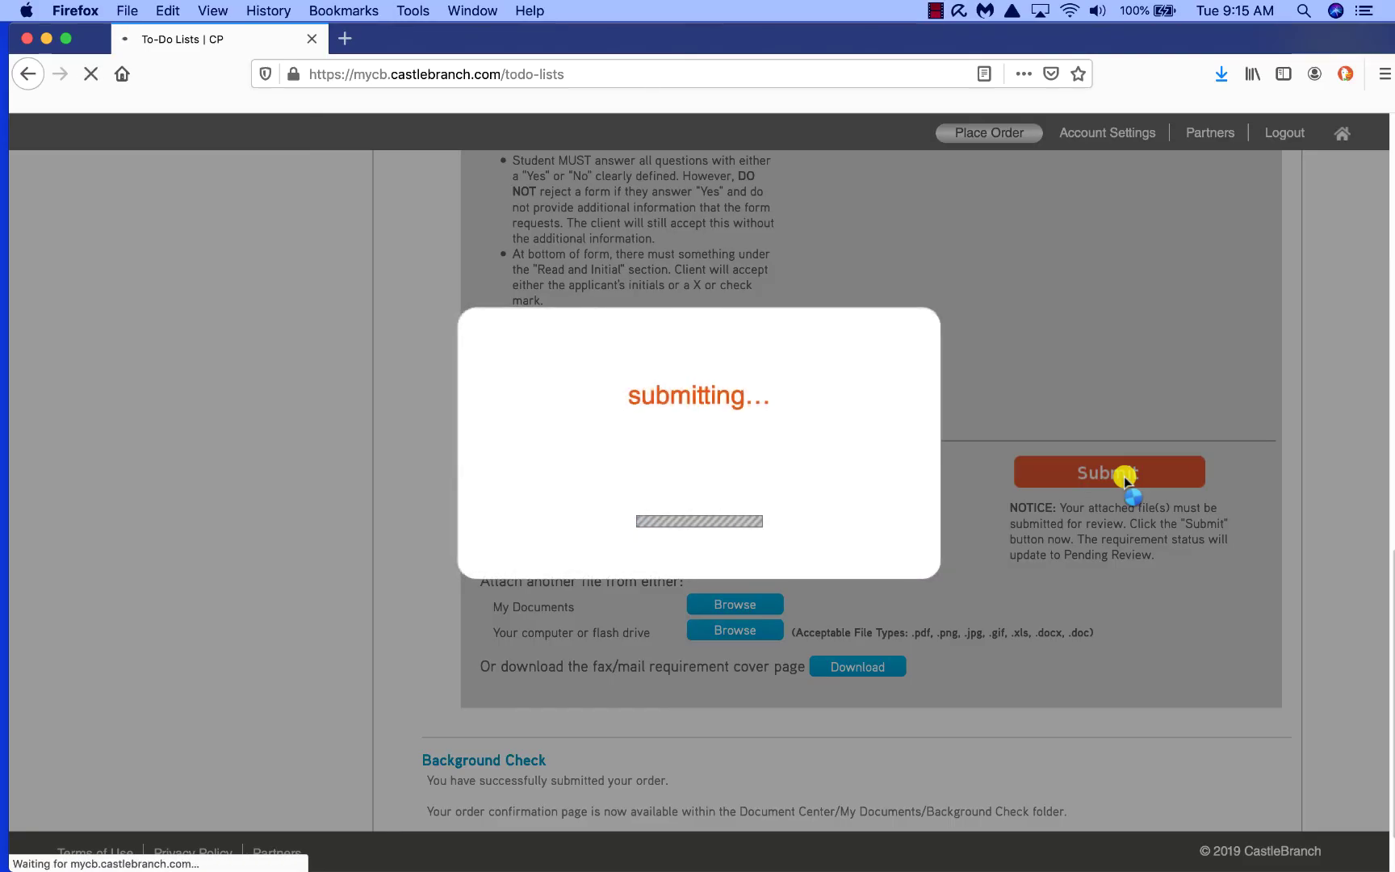